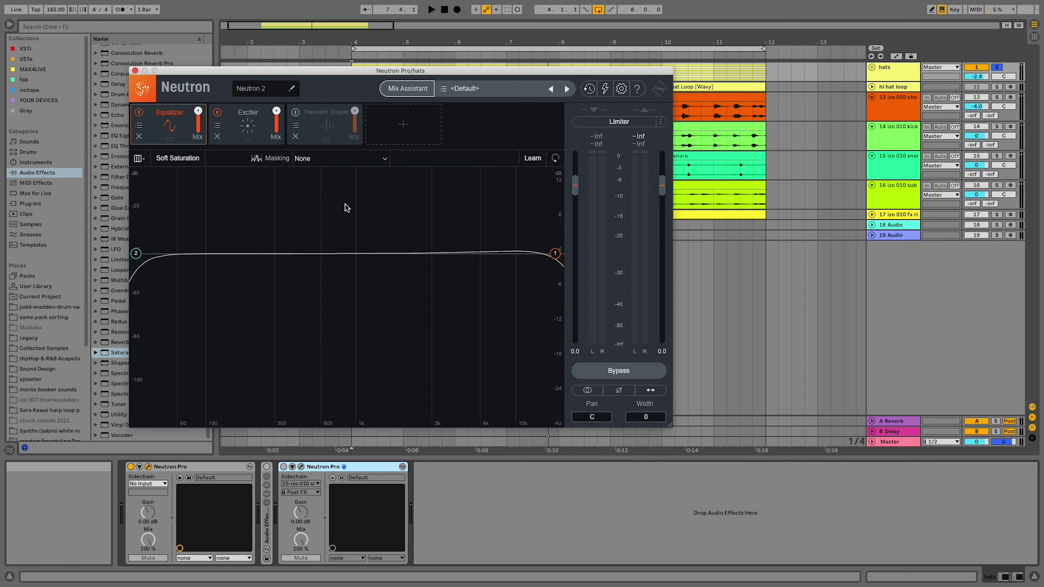
- Play the hats and sweep the Equalizer low-pass cutoff down to 227 Hz
key(space)
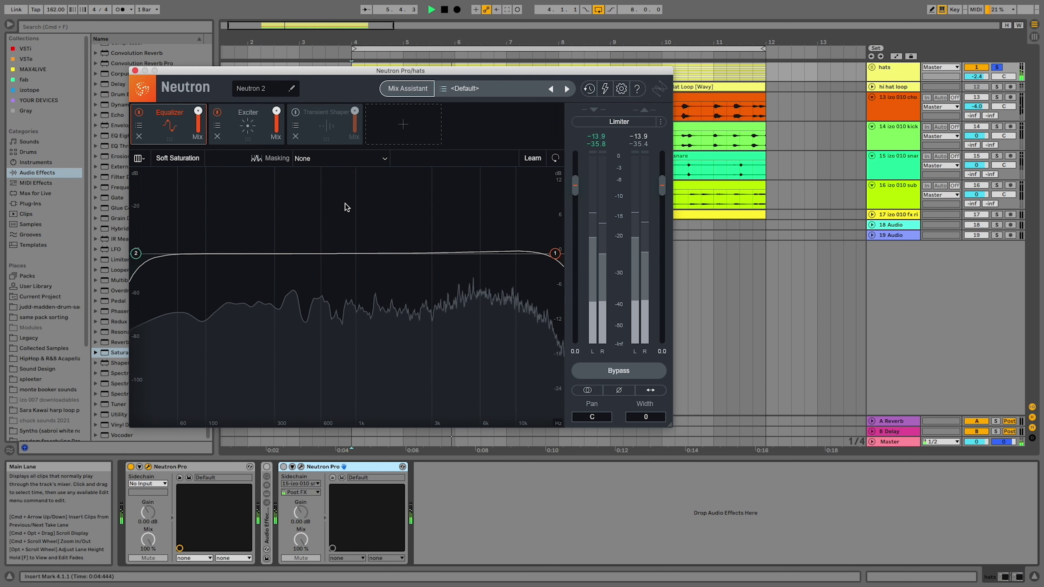
click(555, 254)
drag(558, 255, 256, 254)
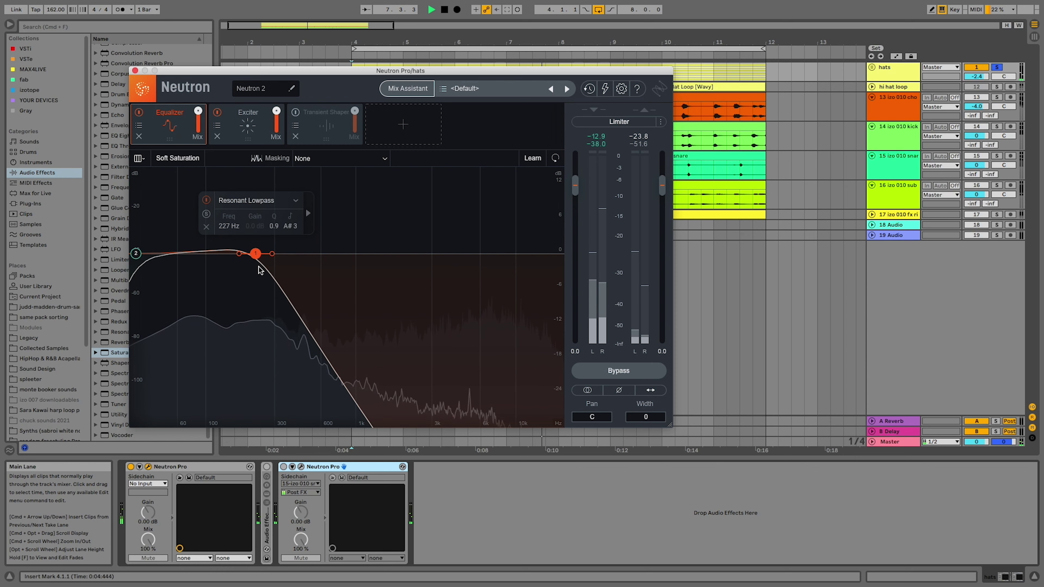
- Try Exciter drive at 15, reset it, and return the low-pass to 18291 Hz
click(248, 124)
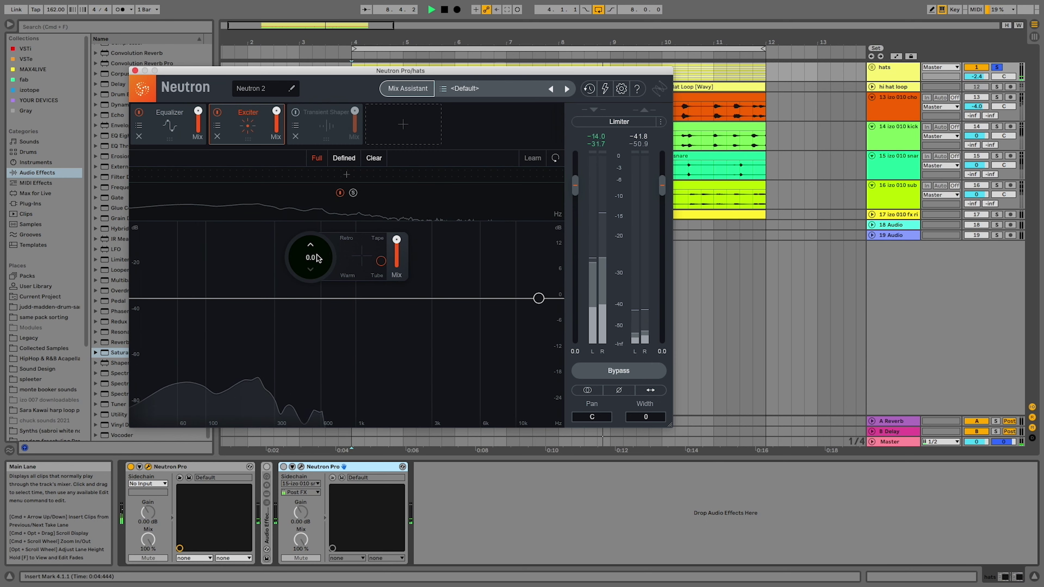
drag(317, 258, 309, 75)
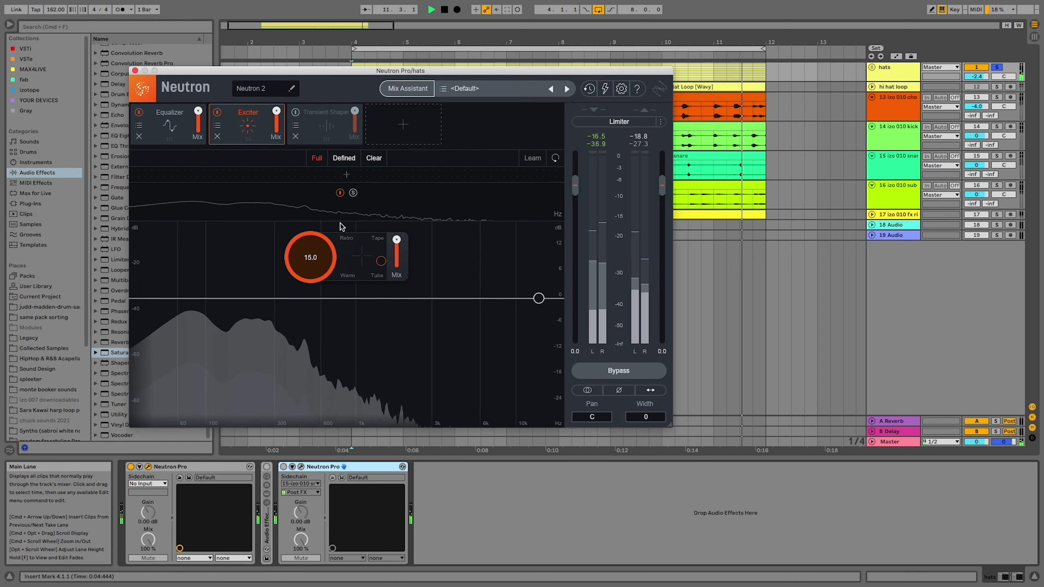
alt+click(321, 249)
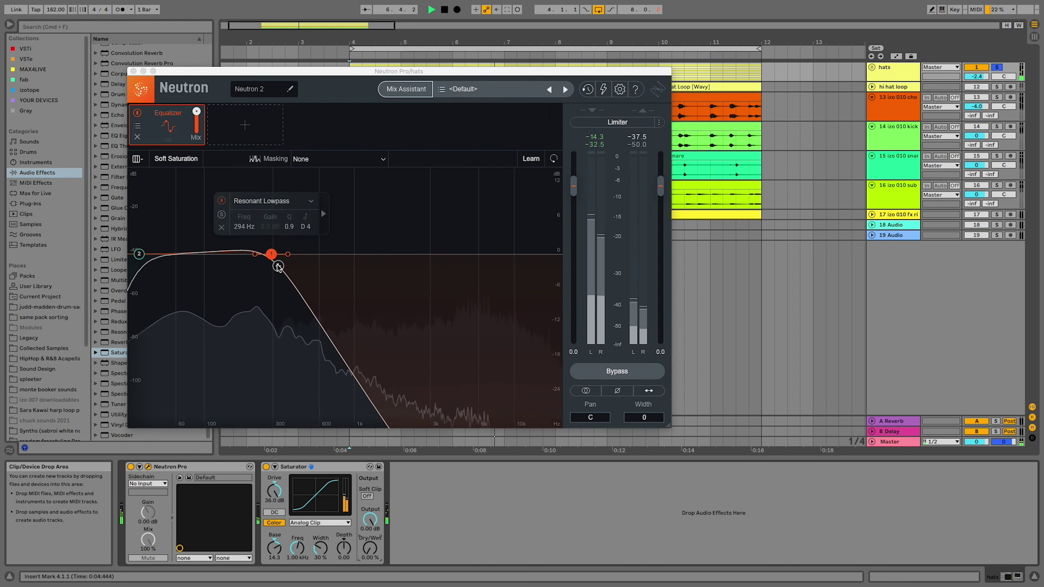
drag(320, 207, 558, 274)
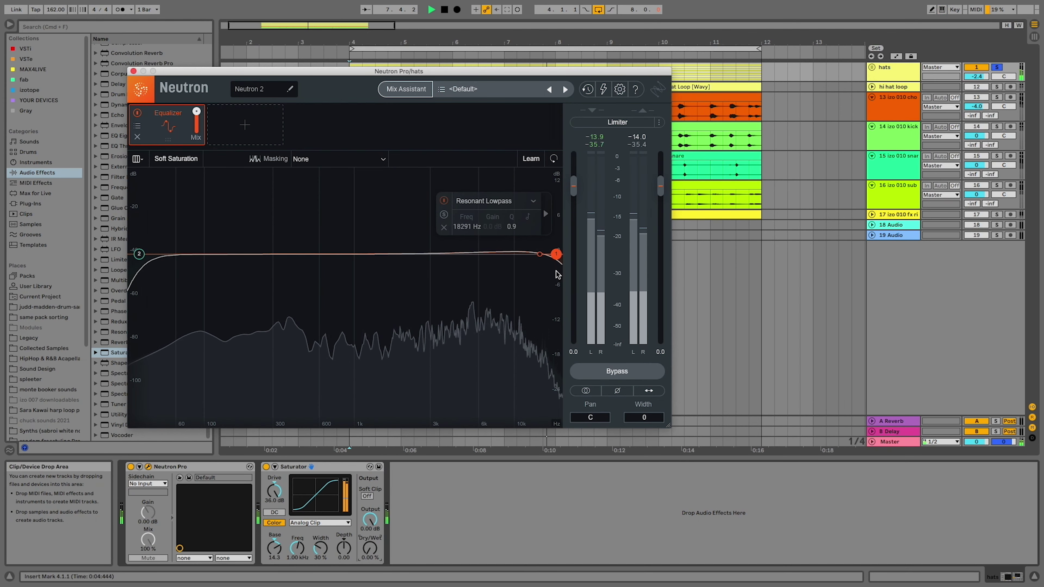
- Place the high-pass near 525 Hz with Q 0.9 and unsolo the hats track
drag(139, 254, 543, 208)
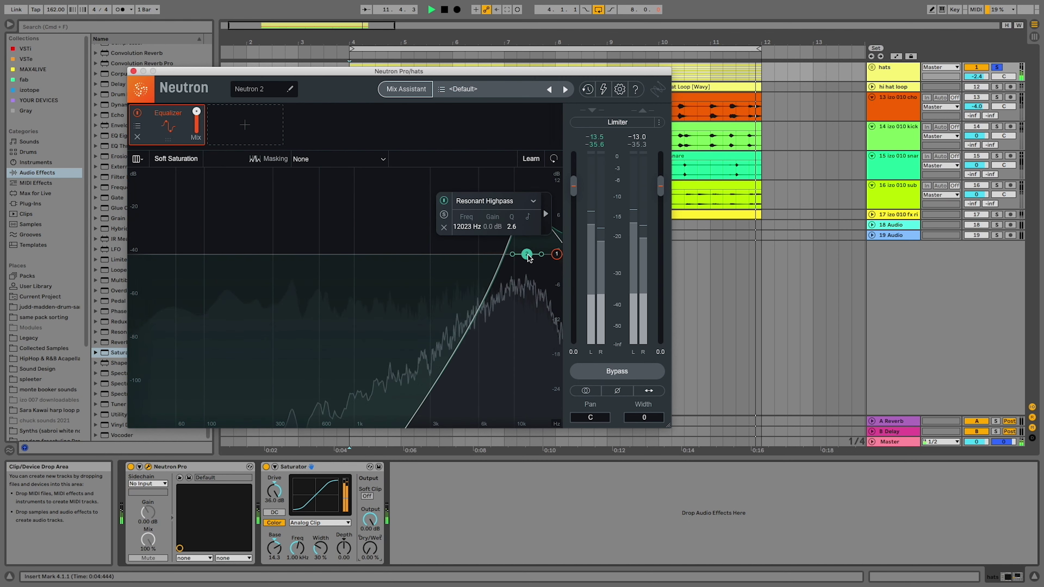
drag(527, 254, 301, 255)
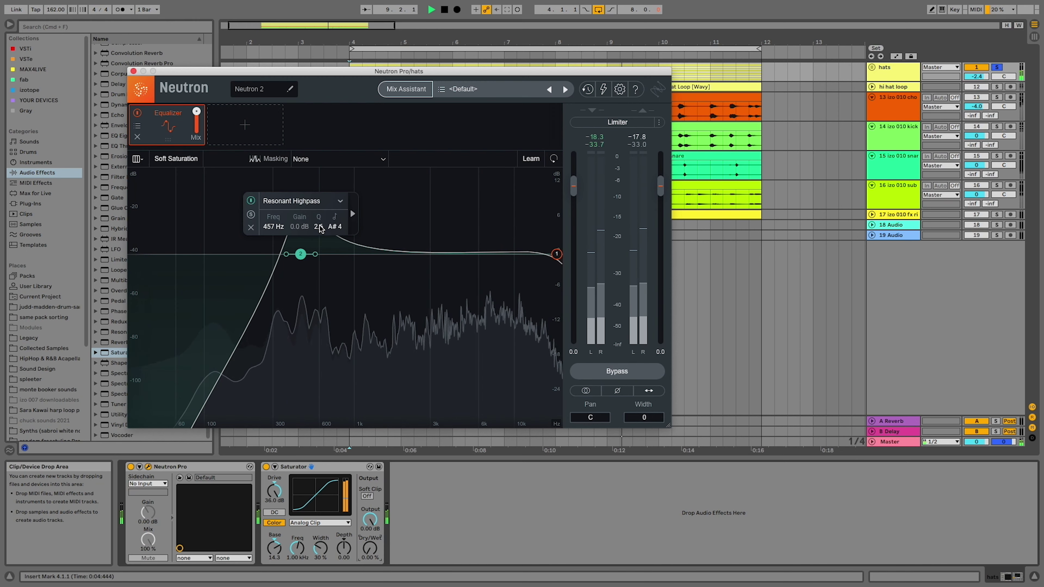
scroll(300, 253, down, 5)
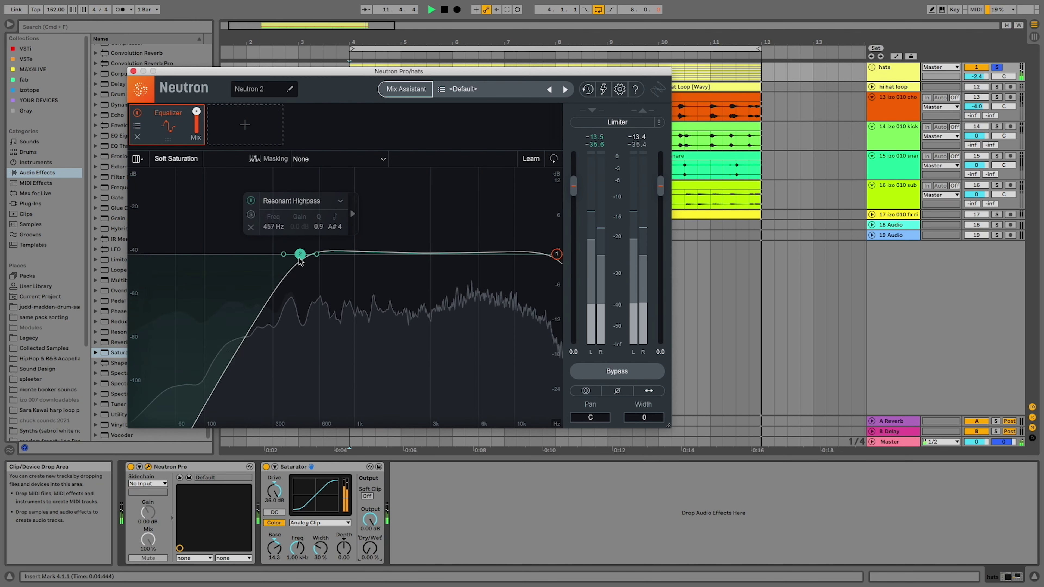
click(996, 67)
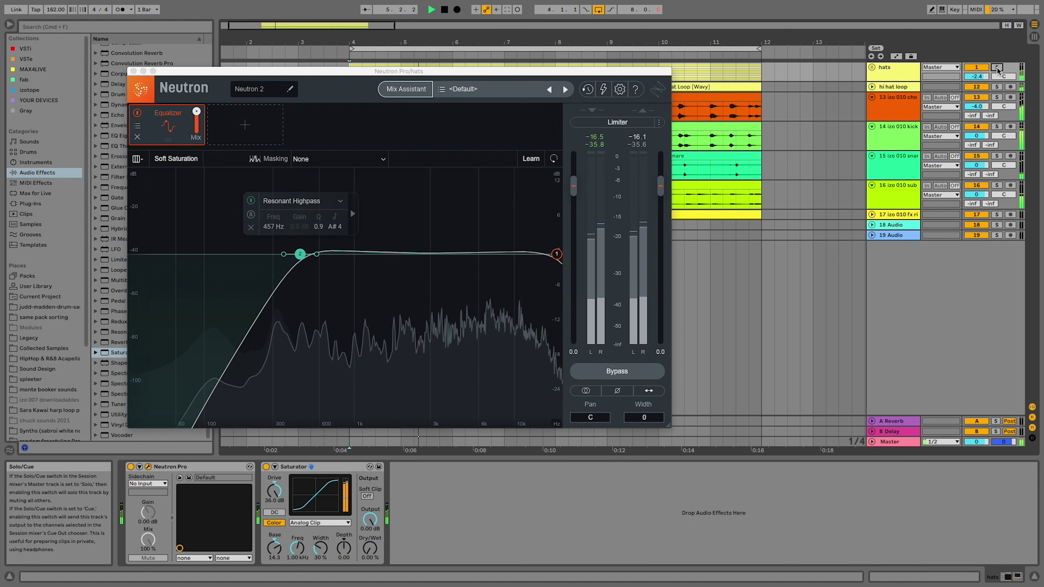
drag(301, 254, 311, 254)
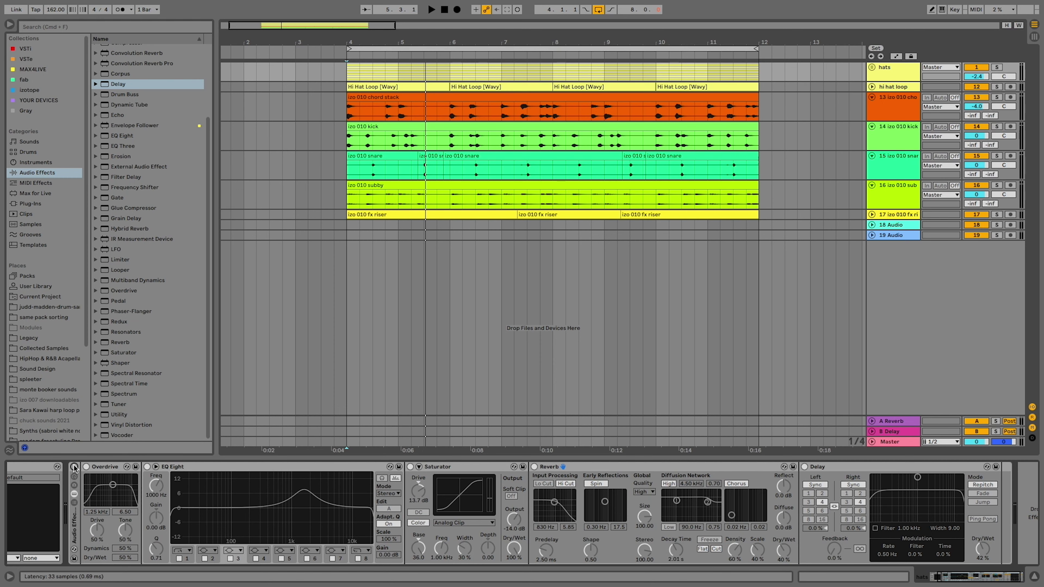
- Enable the hats' Audio Effect Rack during playback, then stop playback
key(space)
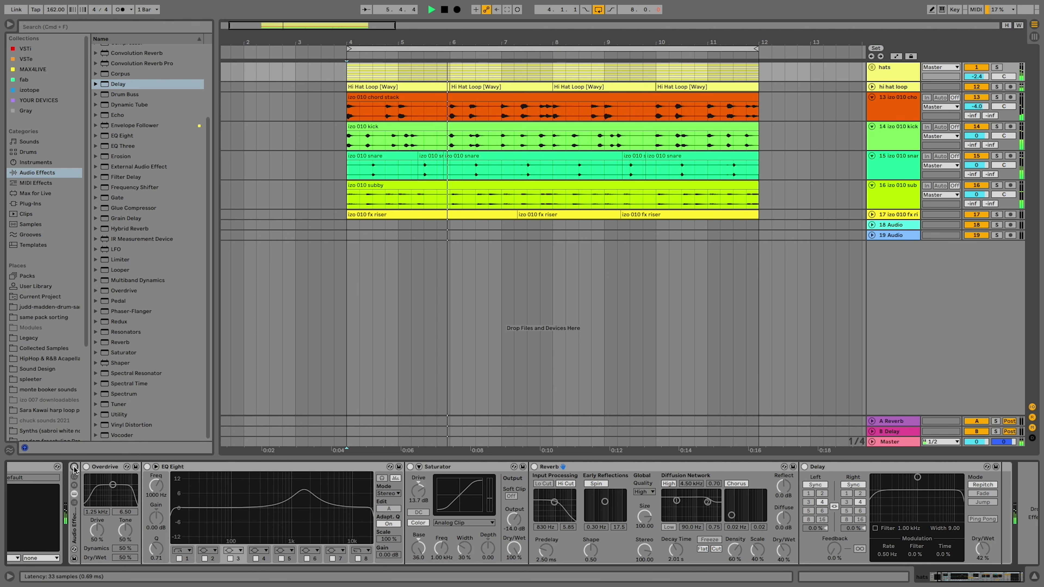
click(74, 468)
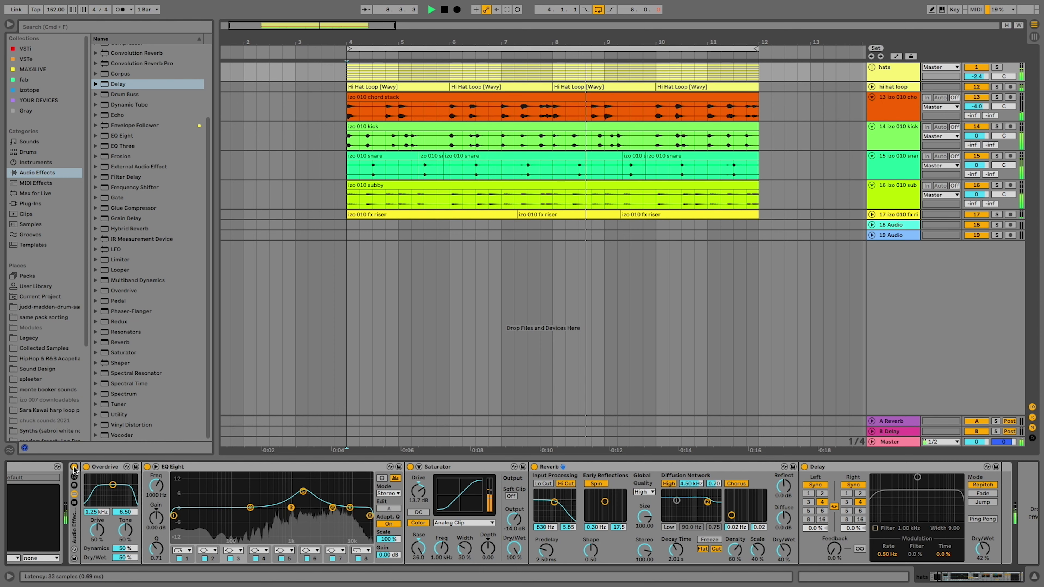
key(space)
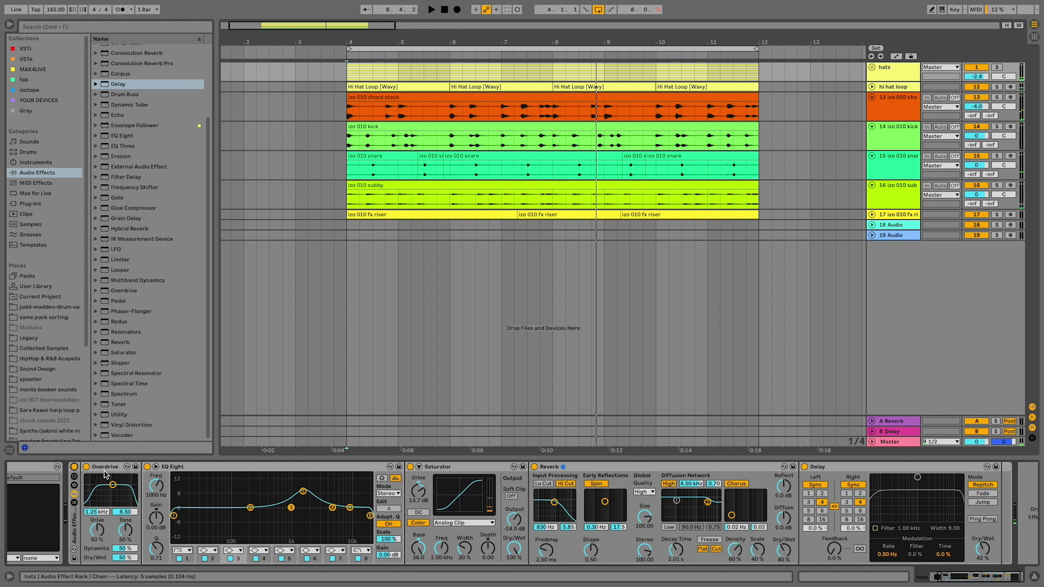
- Switch off EQ Eight through Delay and lower Overdrive Dry/Wet to 16%, auditioning it alone
click(172, 467)
shift+click(808, 466)
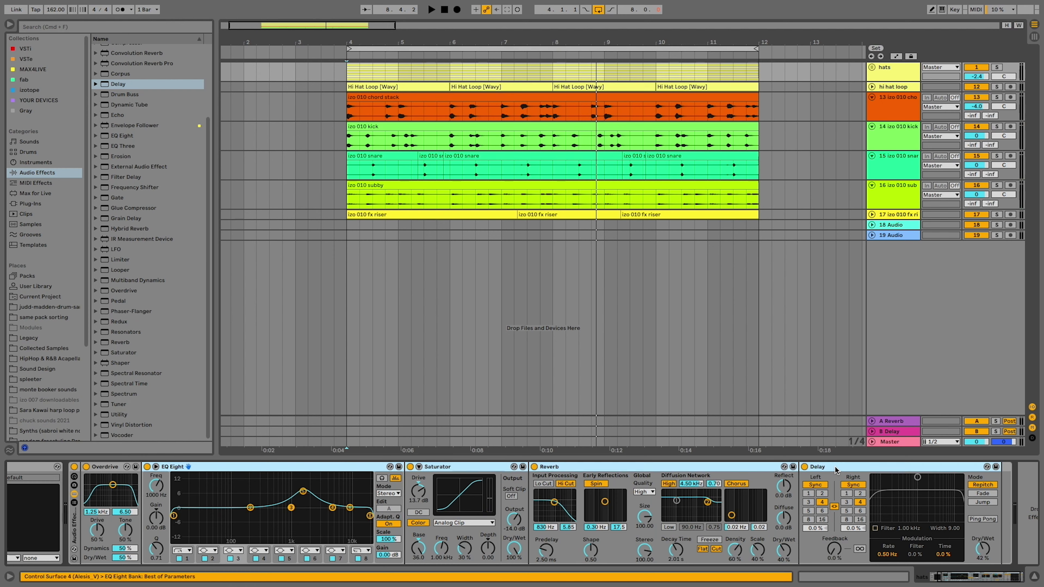
key(super+0)
drag(137, 563, 137, 584)
key(space)
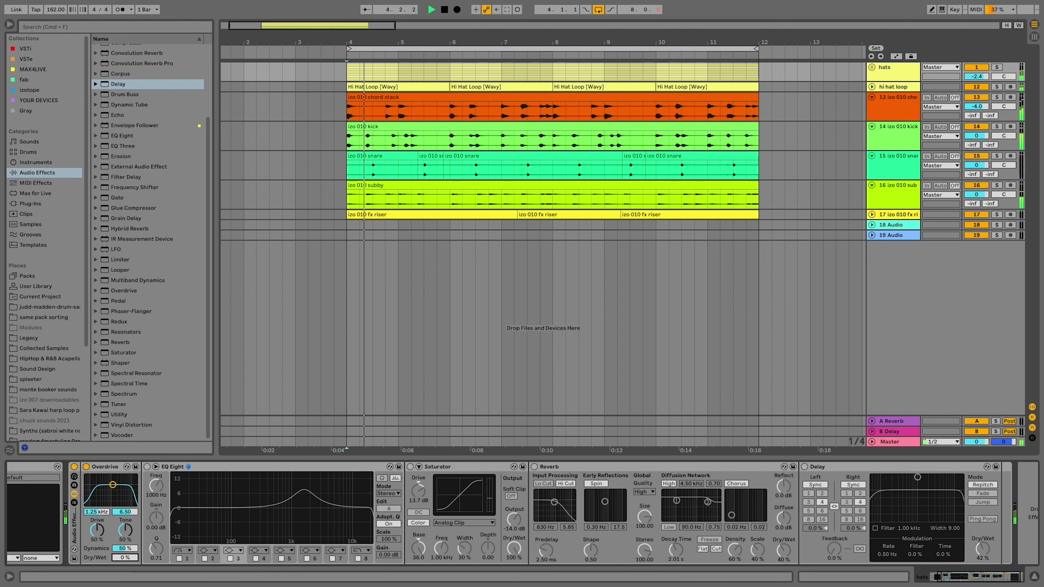
- Re-enable EQ Eight with band 5 near 639 Hz, then Saturator, Reverb and Delay; compare bypassed
click(146, 467)
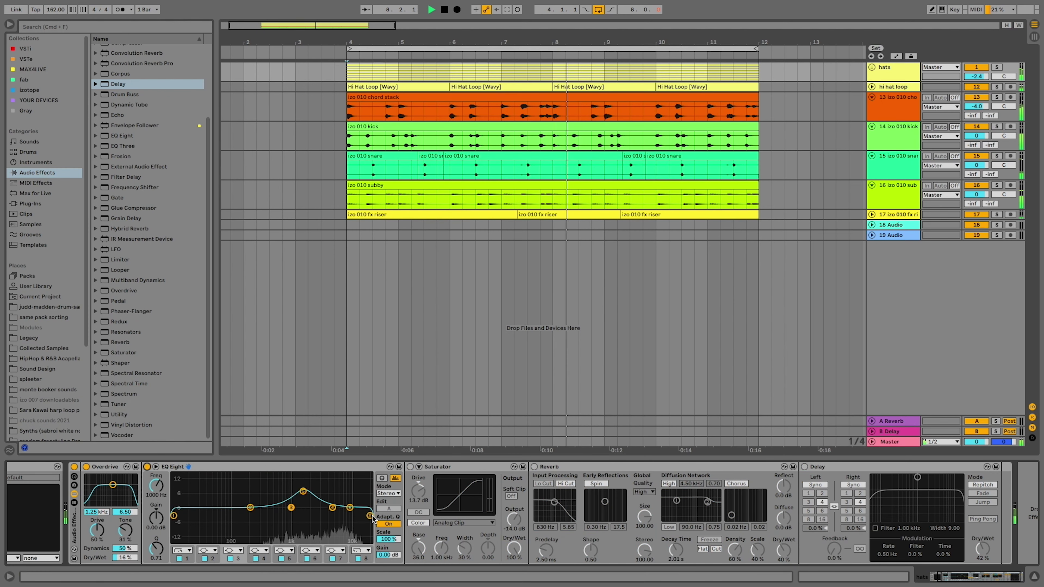
drag(302, 491, 280, 494)
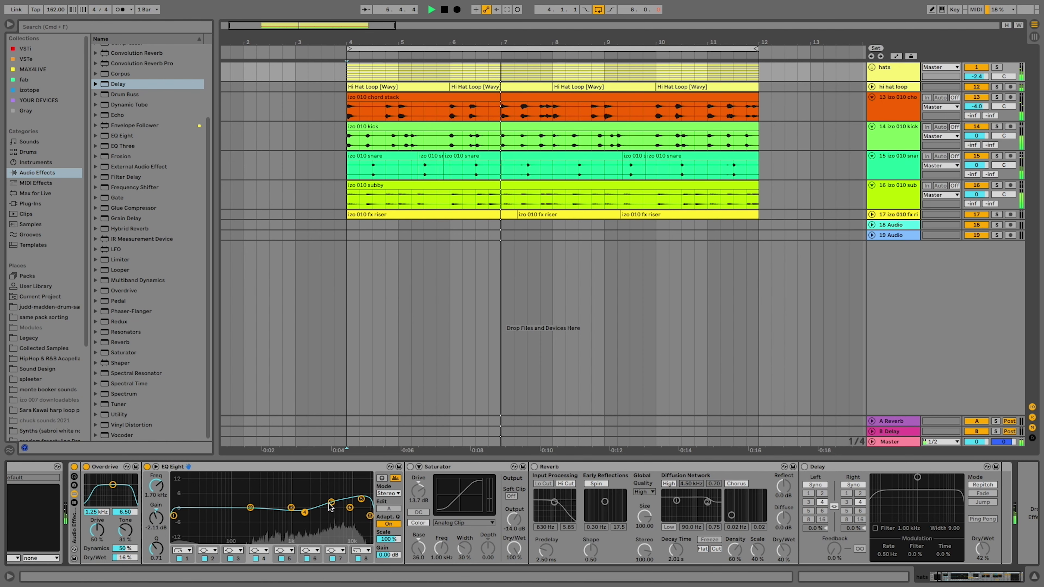
click(410, 467)
click(534, 467)
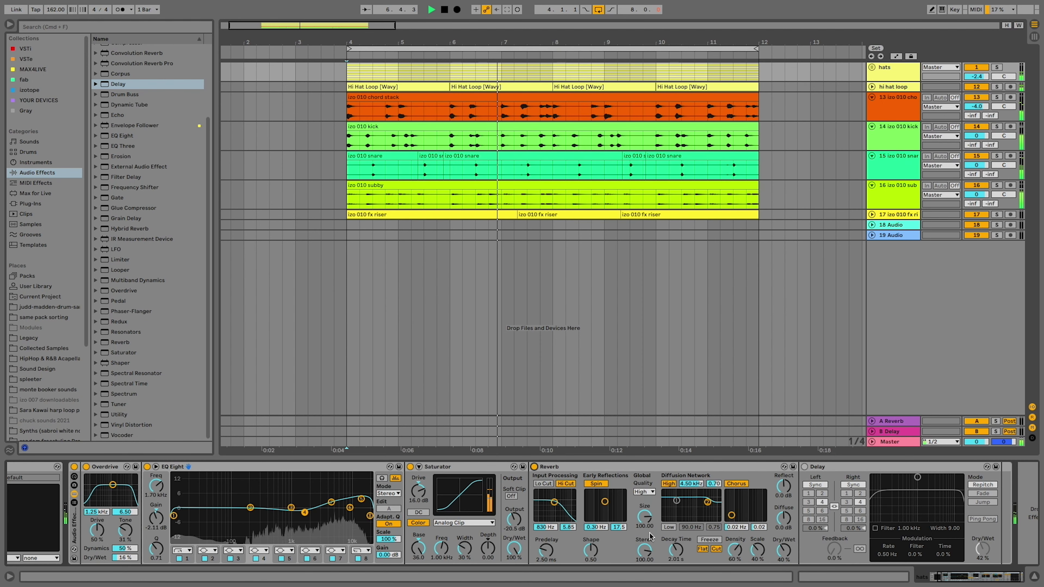
click(804, 466)
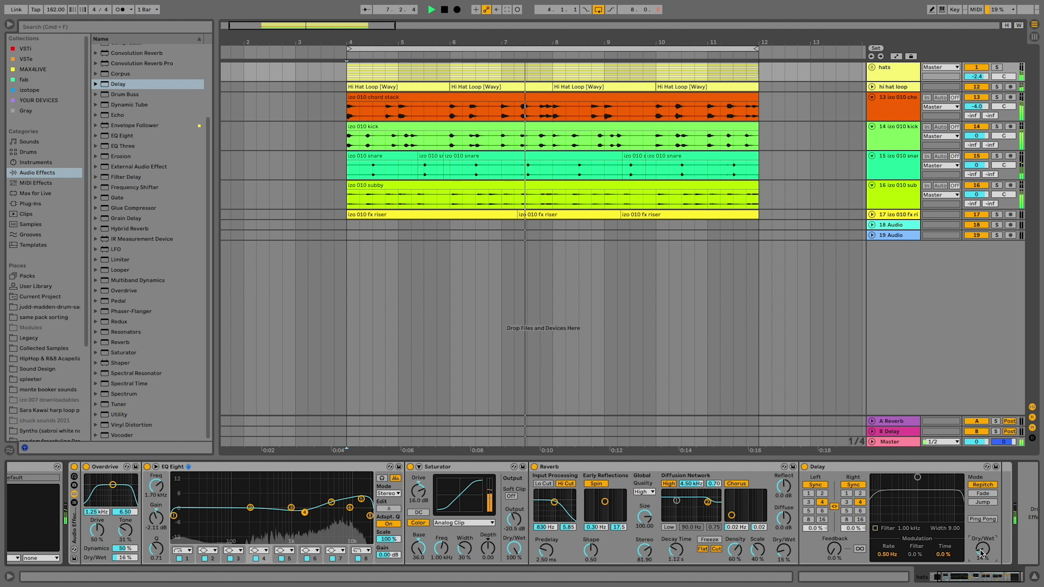
click(74, 467)
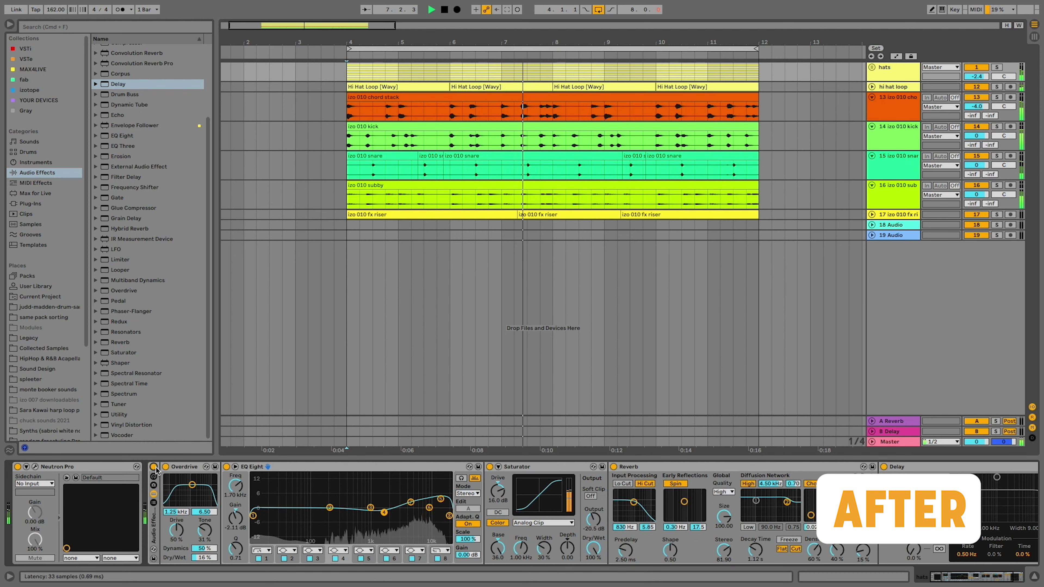
scroll(157, 470, right, 2)
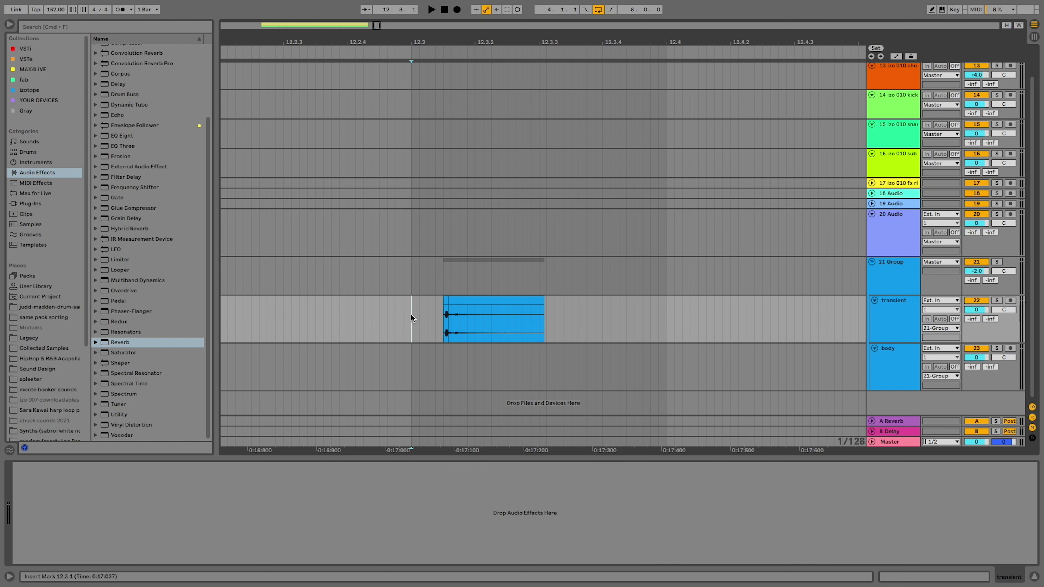
- Drag the clap clip's body portion from the transient track onto the body track
key(space)
click(468, 300)
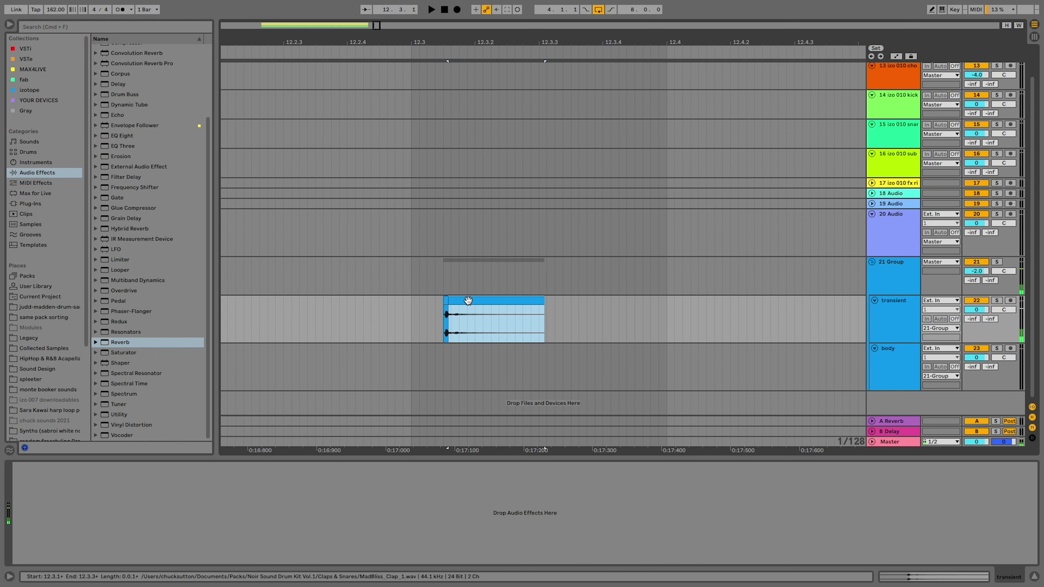
drag(468, 300, 468, 348)
- Toggle the body clip off and on with 0 to compare, then play both layers
key(0)
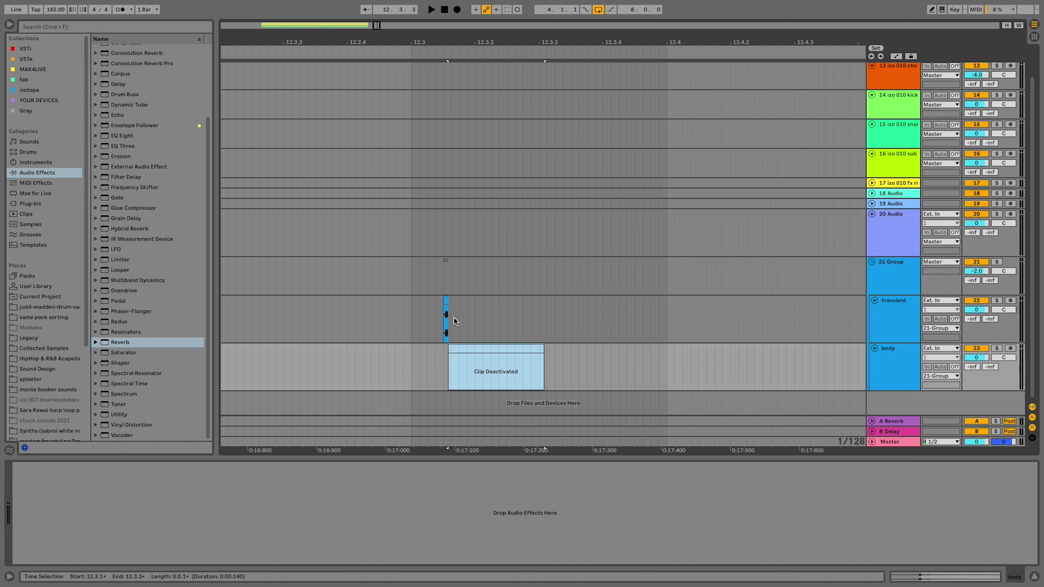
click(411, 318)
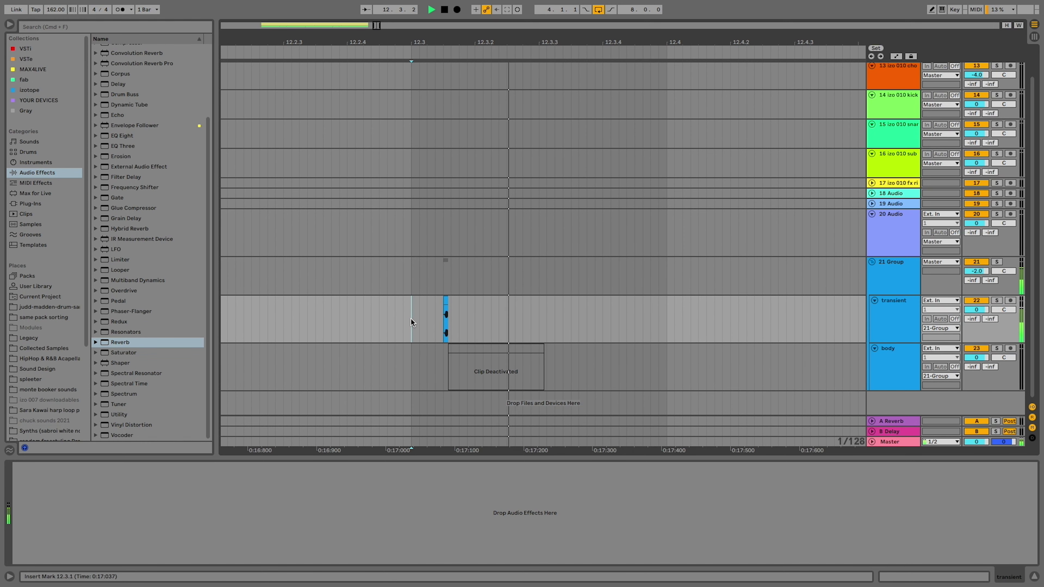
click(482, 347)
key(0)
click(407, 374)
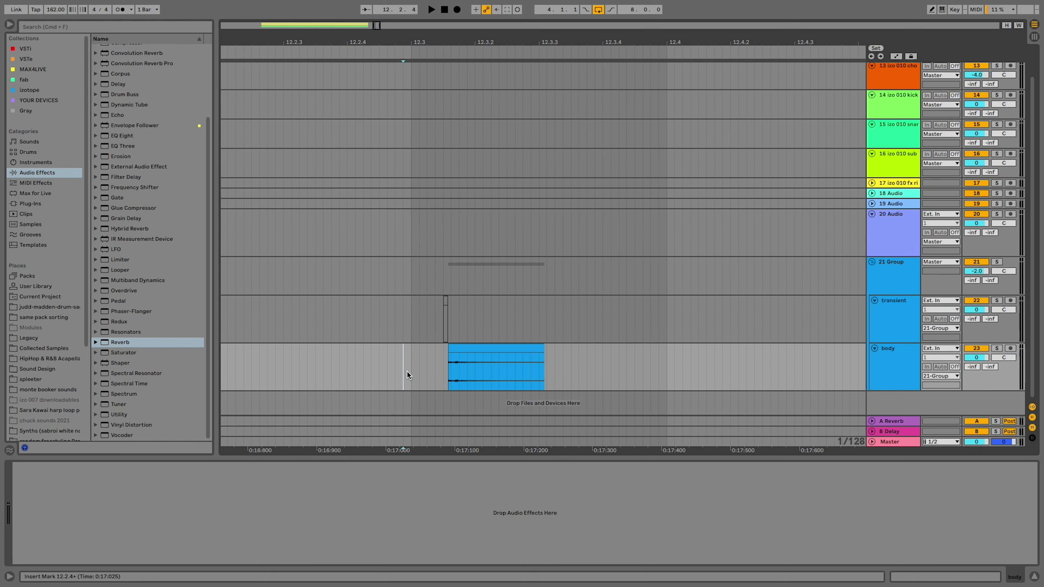
key(space)
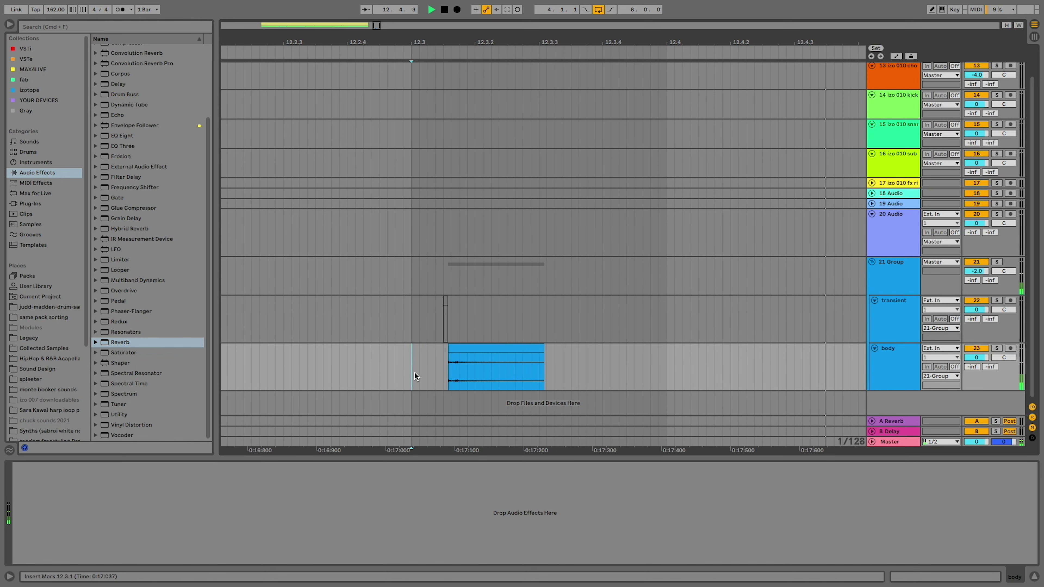
- Loop both clap tracks, nudge Transient Shaper attack up and pull sustain down toward -1.4
drag(414, 376, 568, 319)
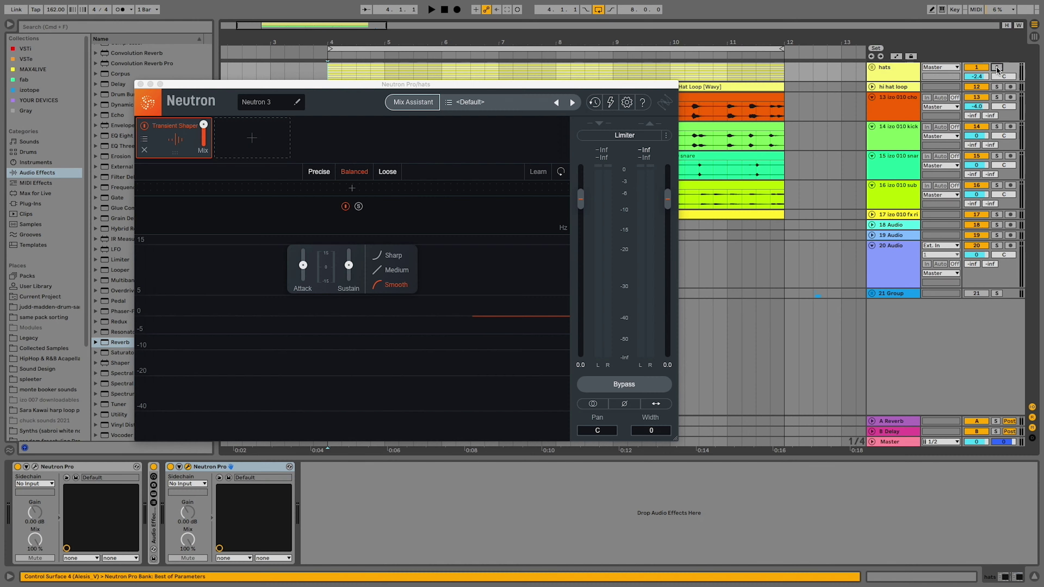
key(space)
drag(303, 264, 310, 173)
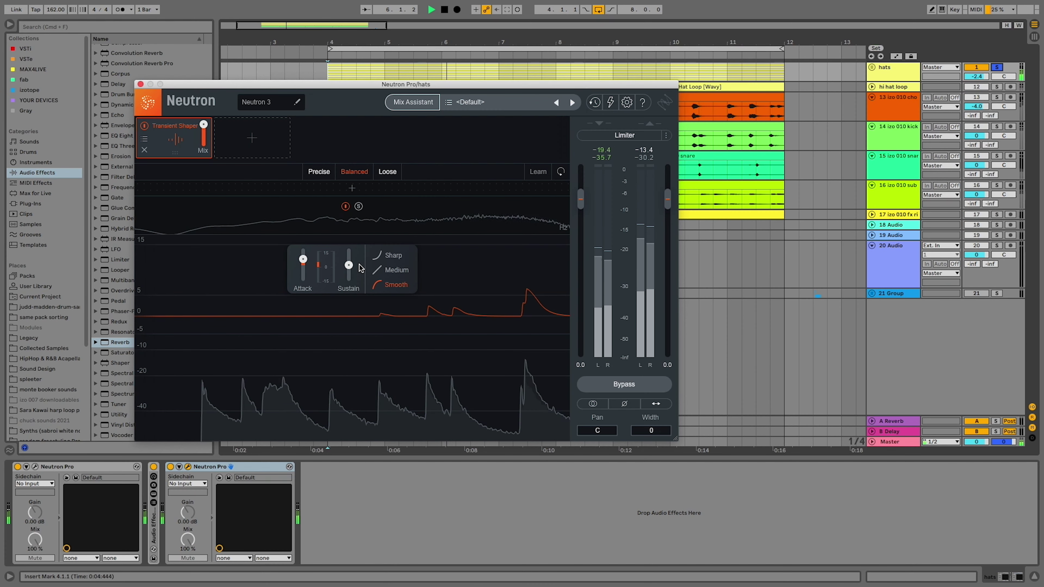
drag(349, 265, 366, 427)
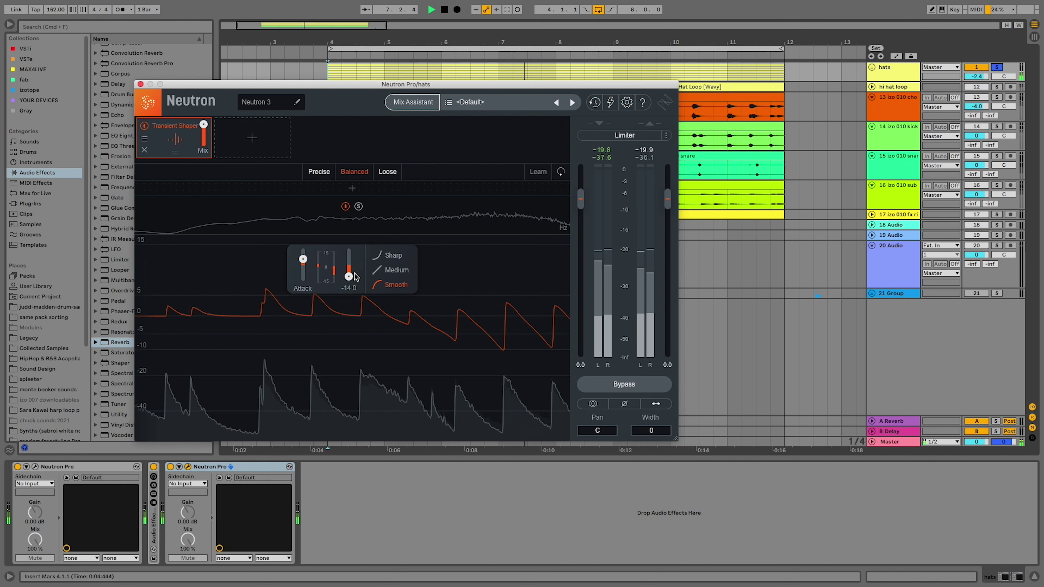
- Compare Sharp and Smooth curves, ease the attack down, and unsolo the hats track
click(392, 256)
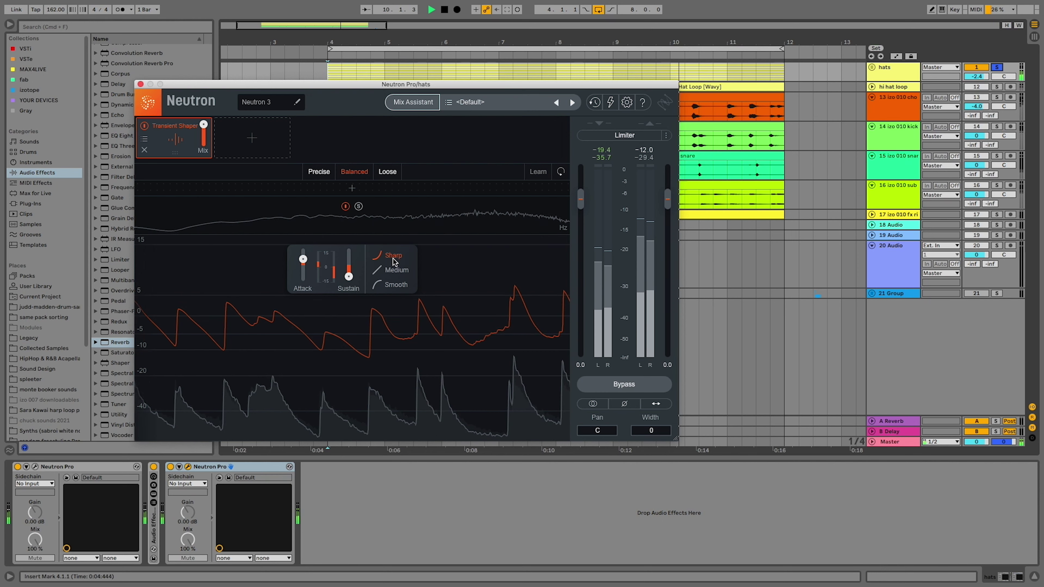
click(395, 285)
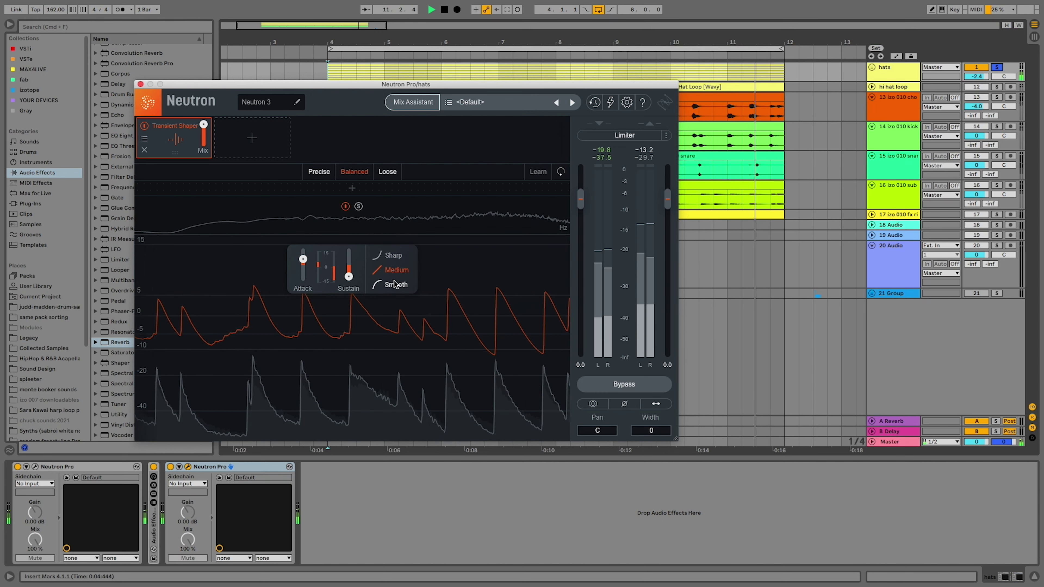
drag(303, 259, 340, 326)
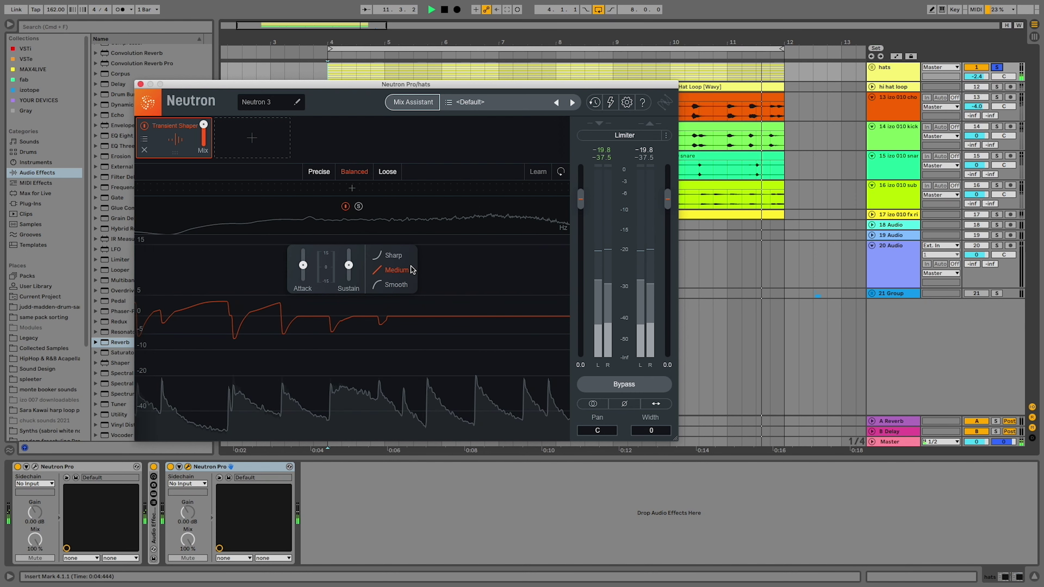
click(996, 67)
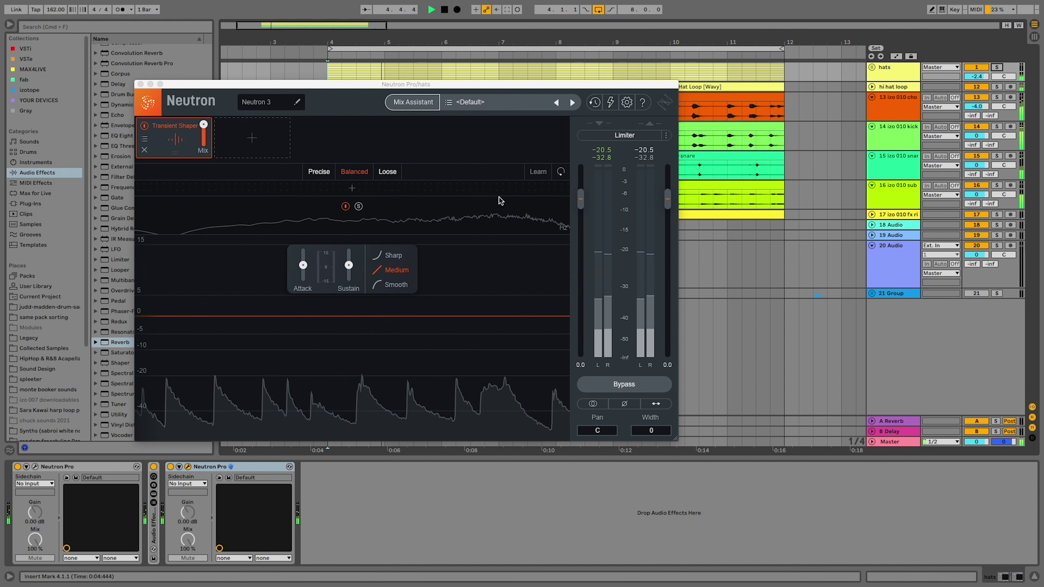
click(304, 267)
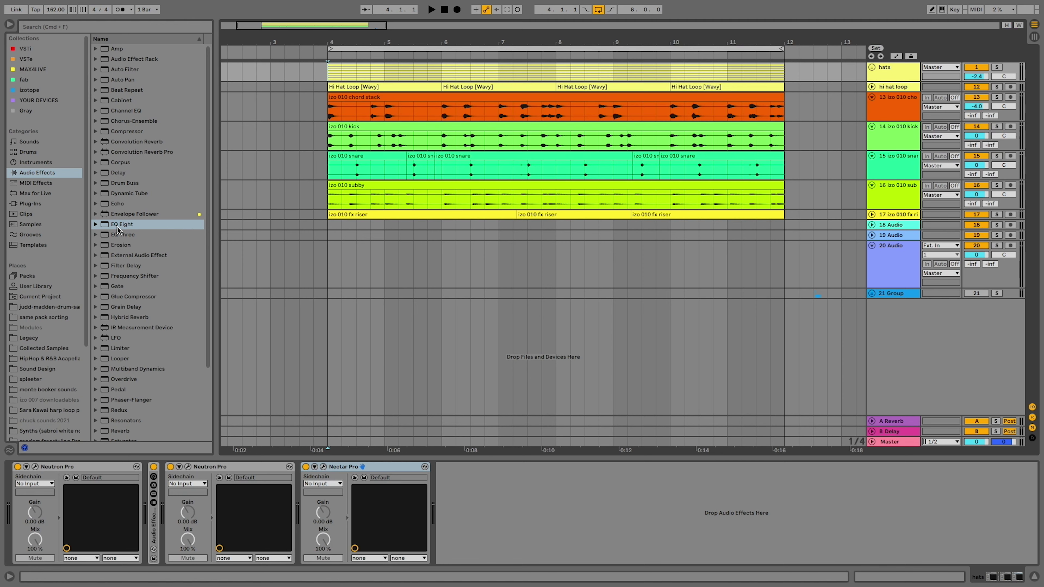
- Insert EQ Eight before Nectar Pro, boosting 7.91 kHz by 10 dB, and open Nectar's editor
drag(118, 227, 303, 481)
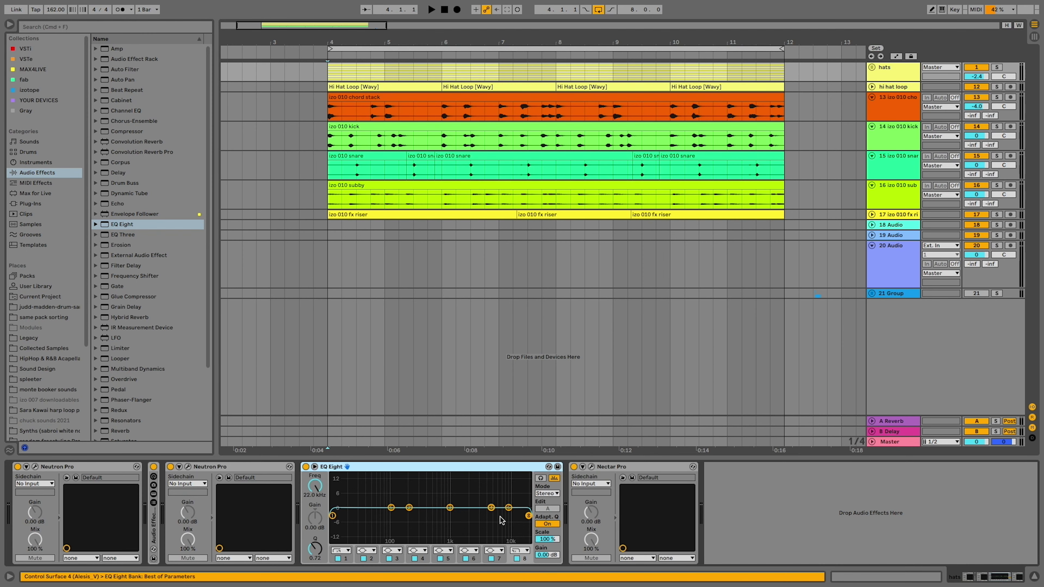
drag(491, 507, 502, 486)
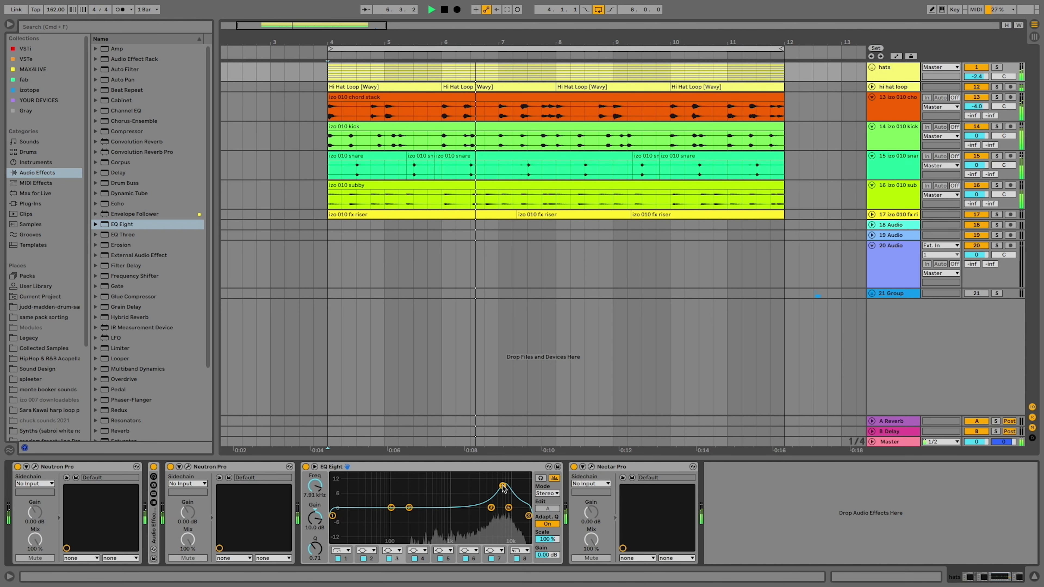
click(591, 466)
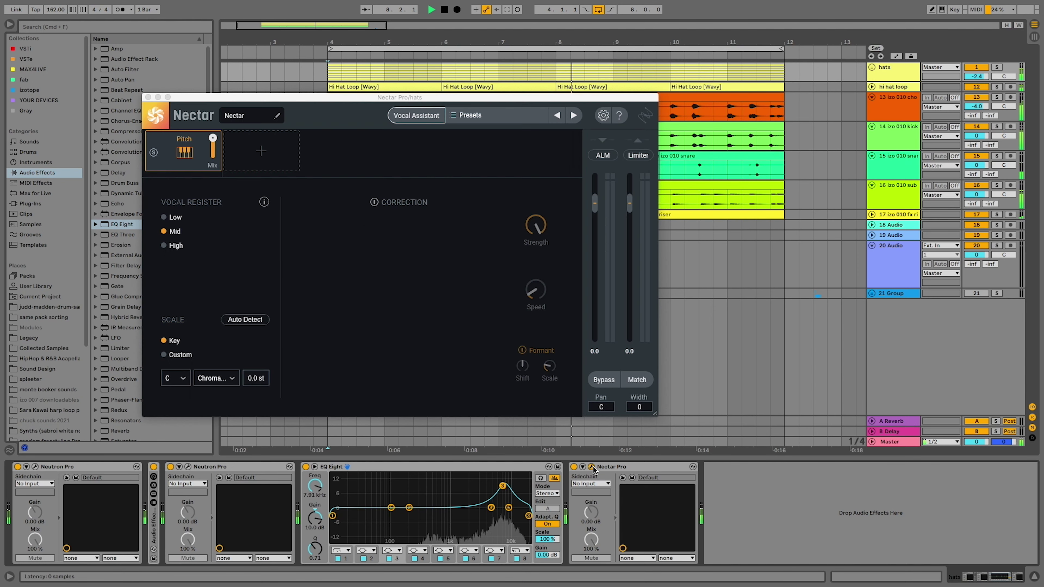
- Add a De-Esser at 7.9 kHz with threshold below -8.5 dB, and A/B it via bypass
click(267, 156)
click(268, 192)
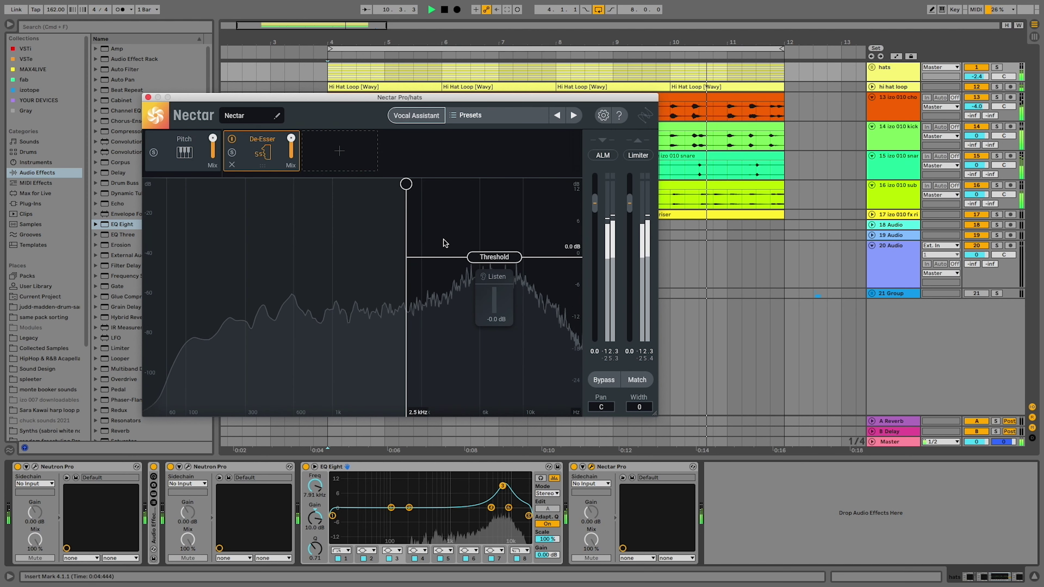
drag(406, 184, 499, 188)
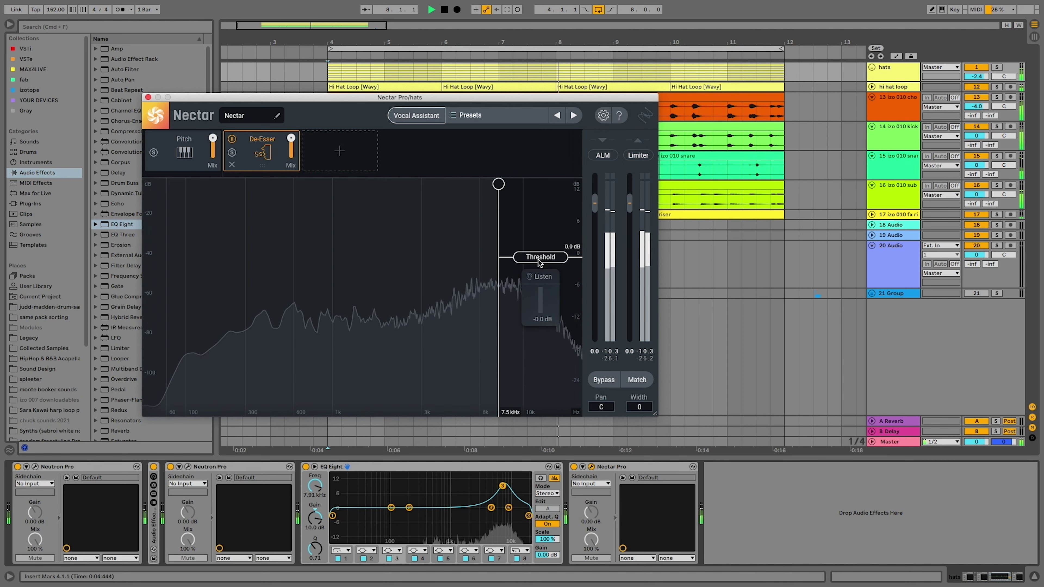
drag(538, 259, 544, 303)
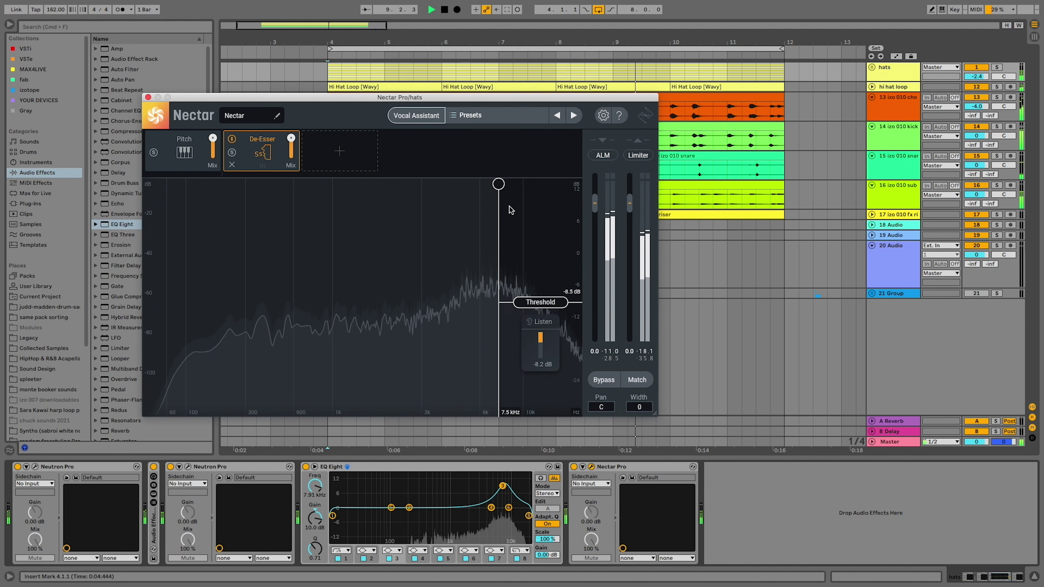
drag(504, 186, 508, 186)
drag(542, 300, 543, 305)
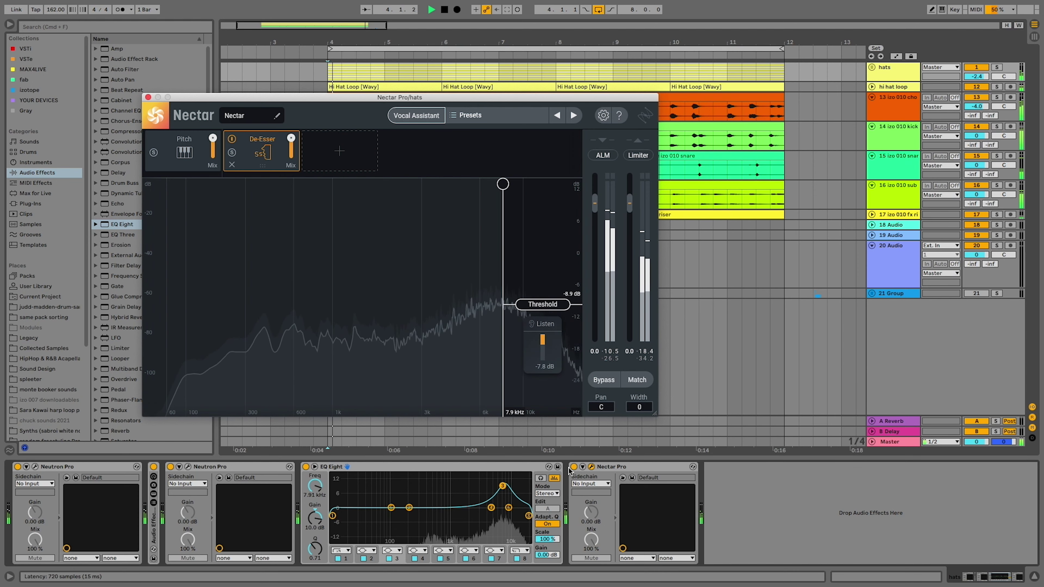
click(232, 139)
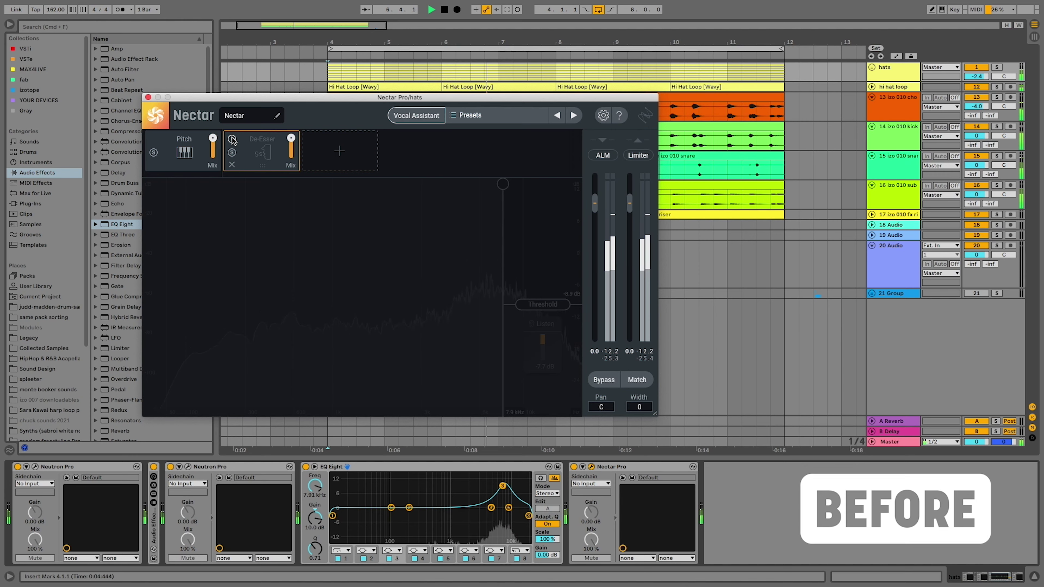
click(232, 139)
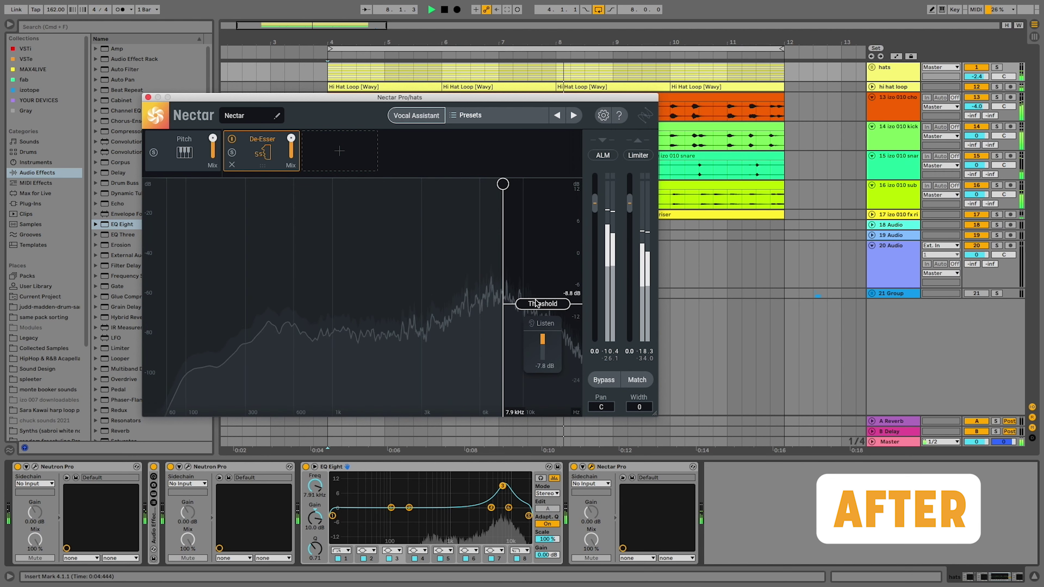
- Add an EQ module with a 5.8 dB bell boost at 4073 Hz
click(339, 151)
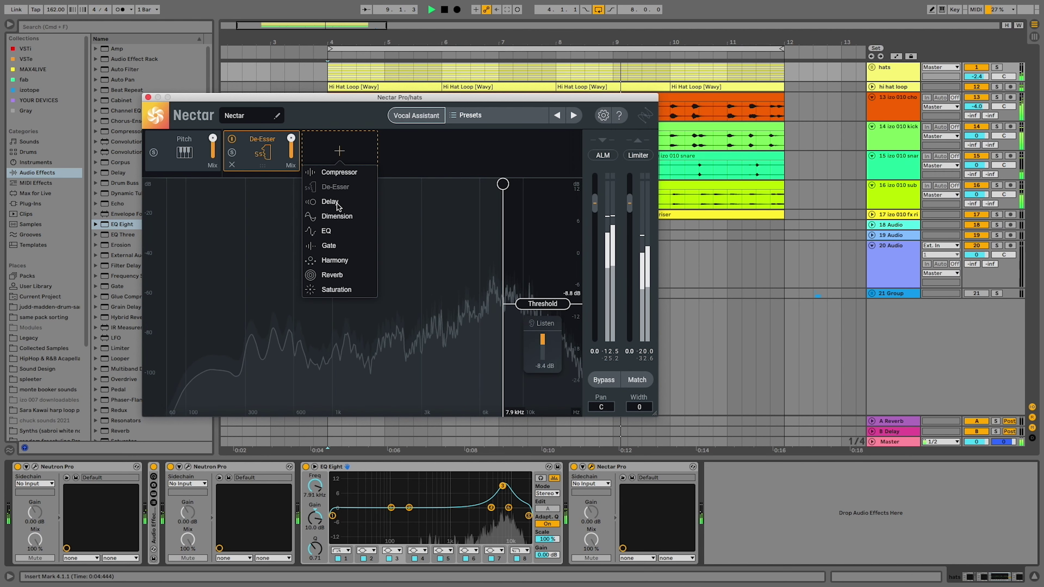
click(327, 231)
drag(420, 257, 430, 230)
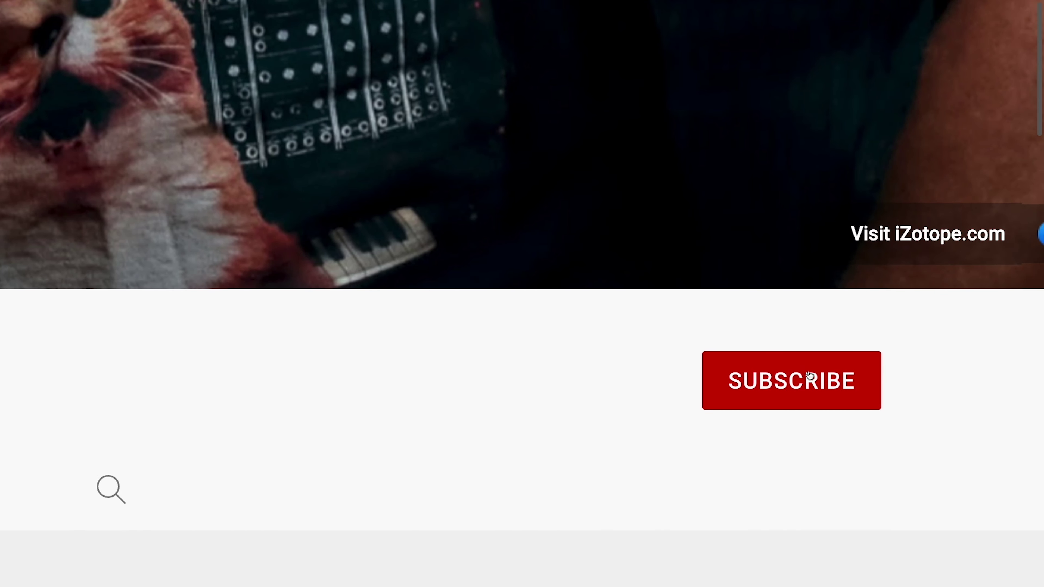
- Hit SUBSCRIBE on the YouTube channel page
click(808, 375)
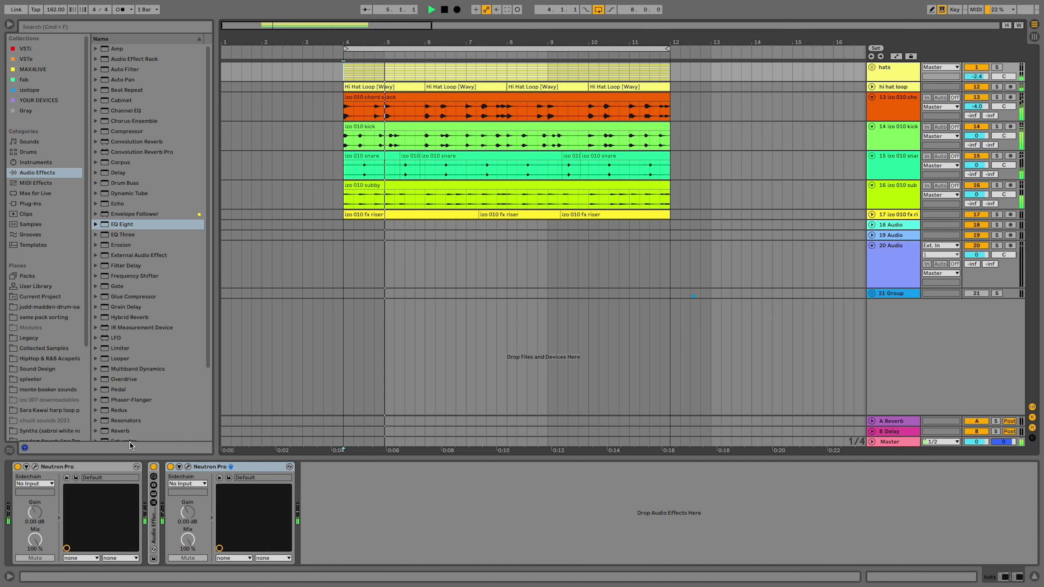
- Pan the hats group's Neutron output to 45L and close the plug-in window
click(188, 466)
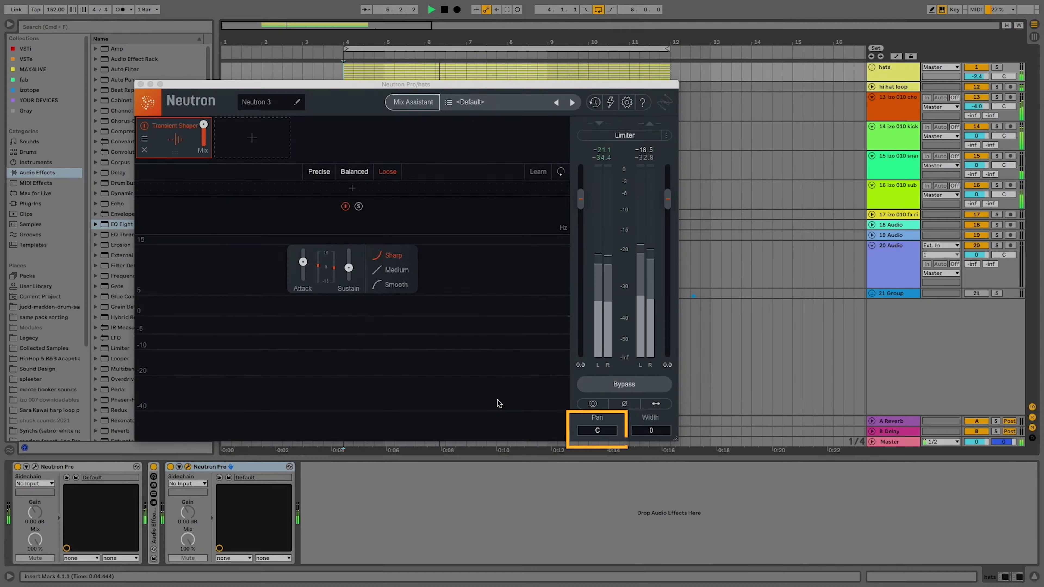
drag(597, 434, 608, 490)
key(super+alt+p)
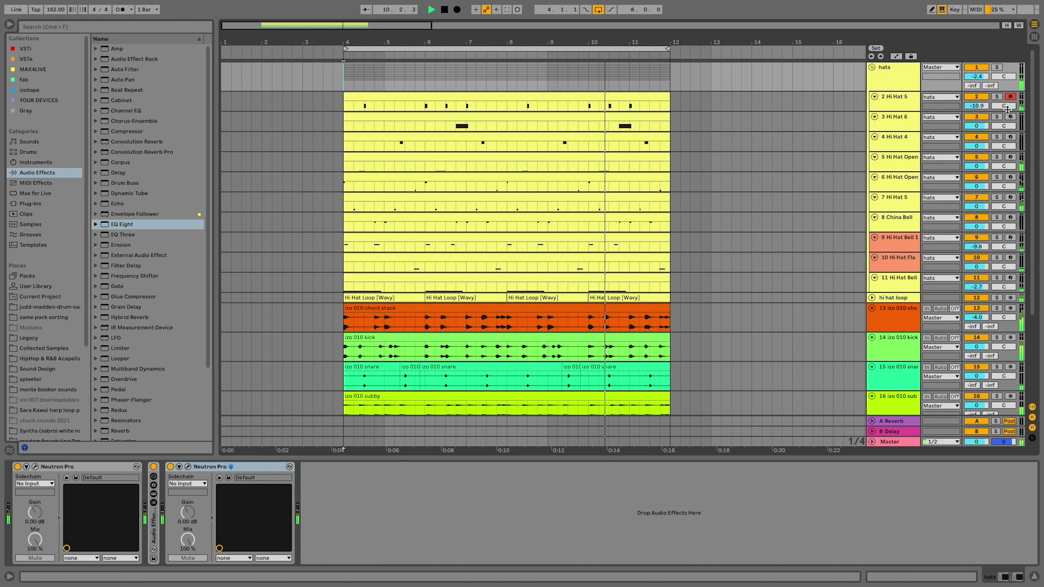
- Spread the hi-hat track pans left and right, including Hi Hat Open 31R and Hi Hat 5 20R
drag(1003, 106, 1006, 156)
click(1003, 186)
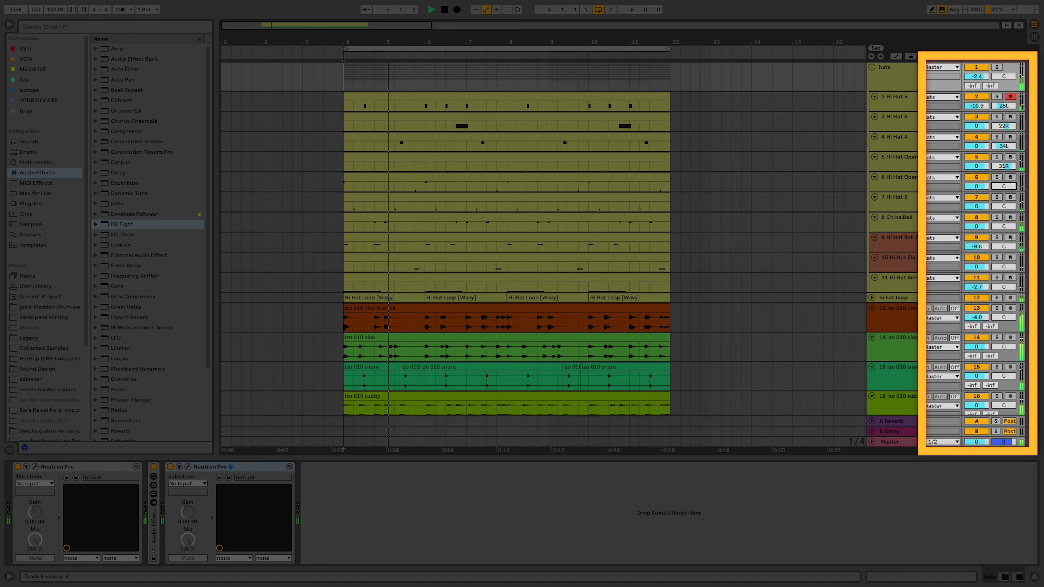
drag(1003, 206, 1003, 276)
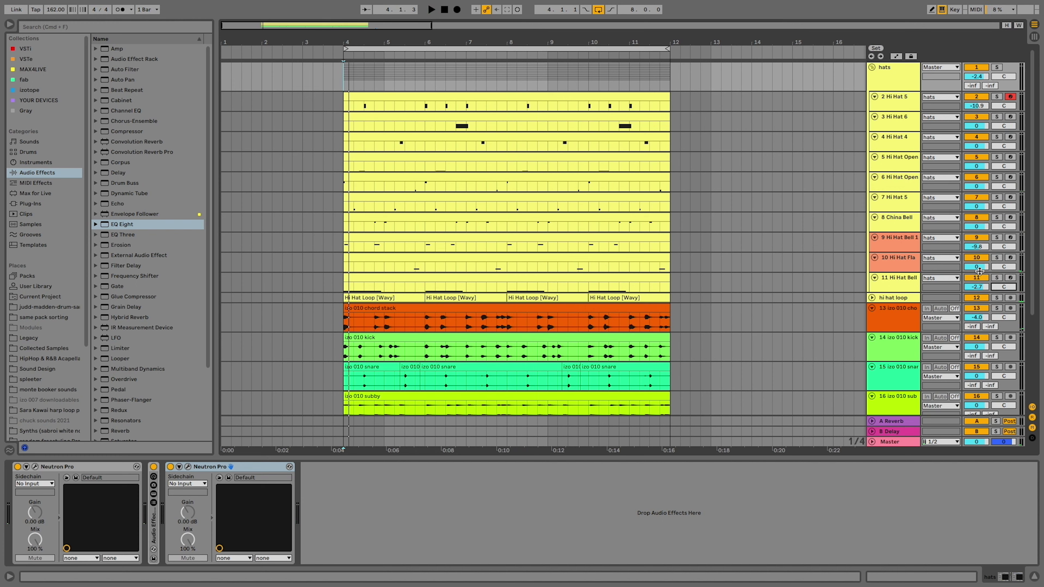
- Reset the Hi Hat 5 sampler's random pan amount to zero
click(445, 106)
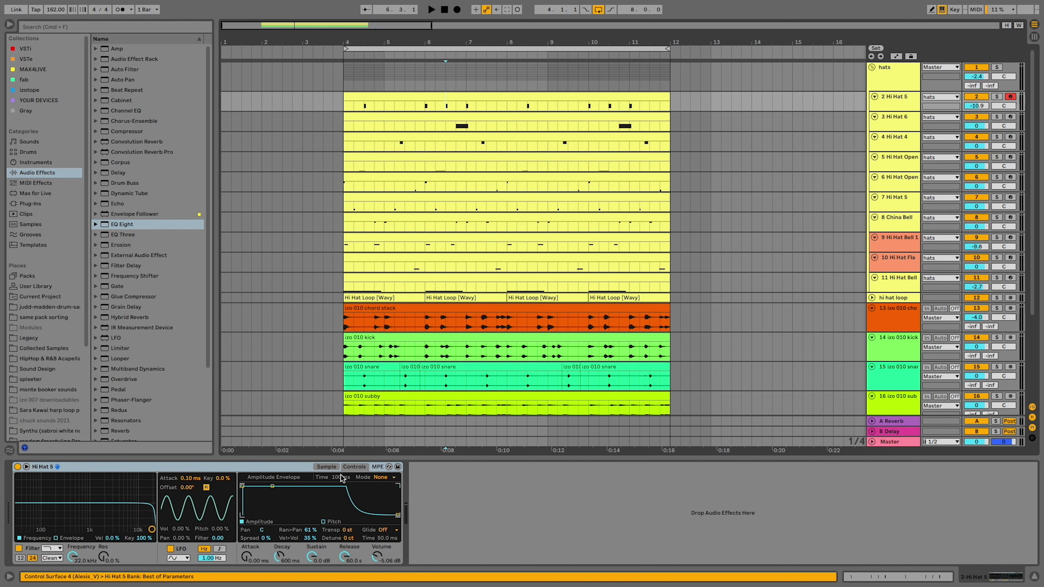
click(309, 531)
key(Delete)
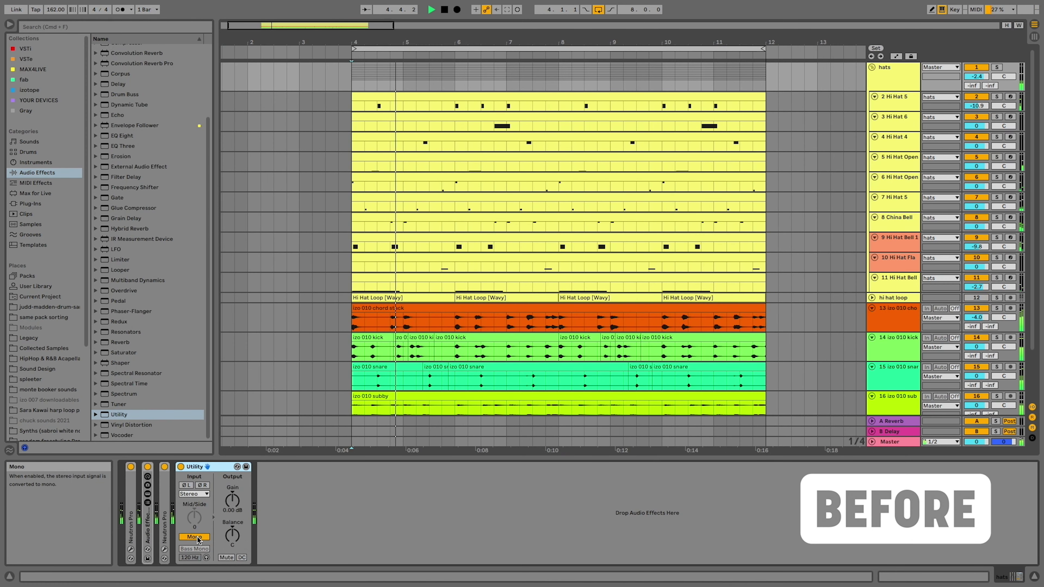
- Toggle the hats Utility's Mono off, on, then off to compare mono and stereo
click(194, 536)
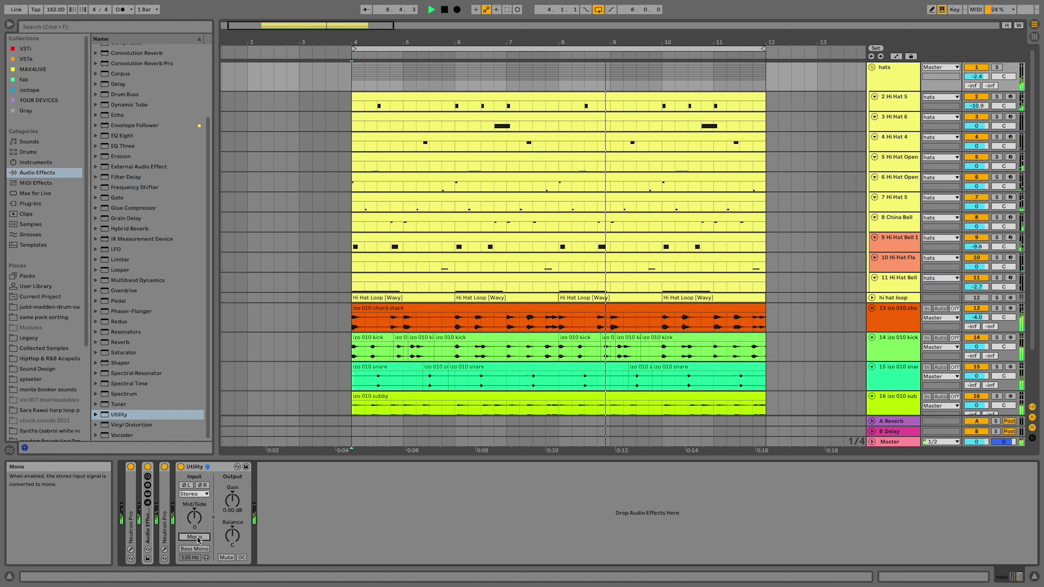
click(197, 539)
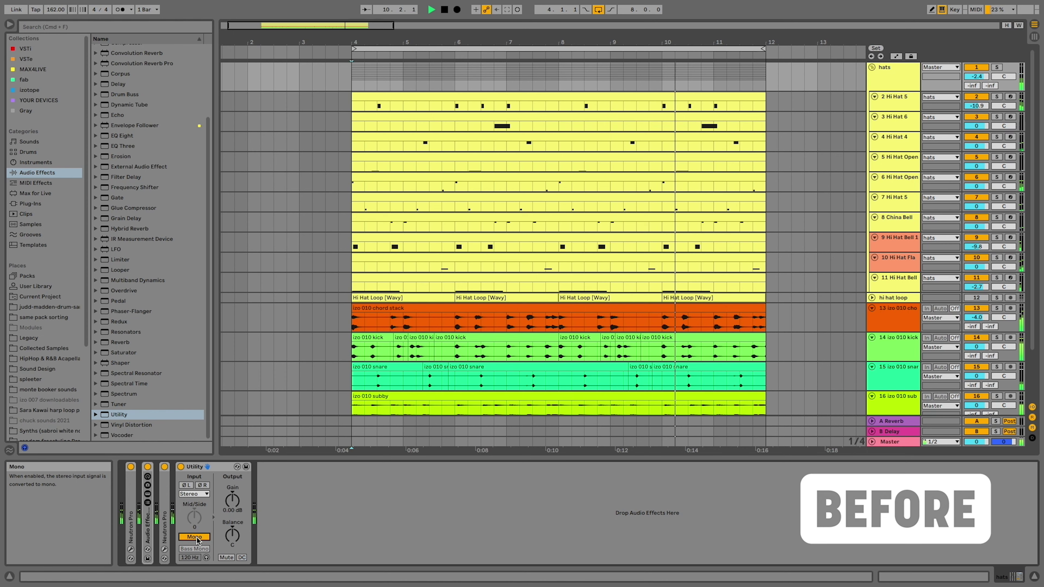
click(196, 540)
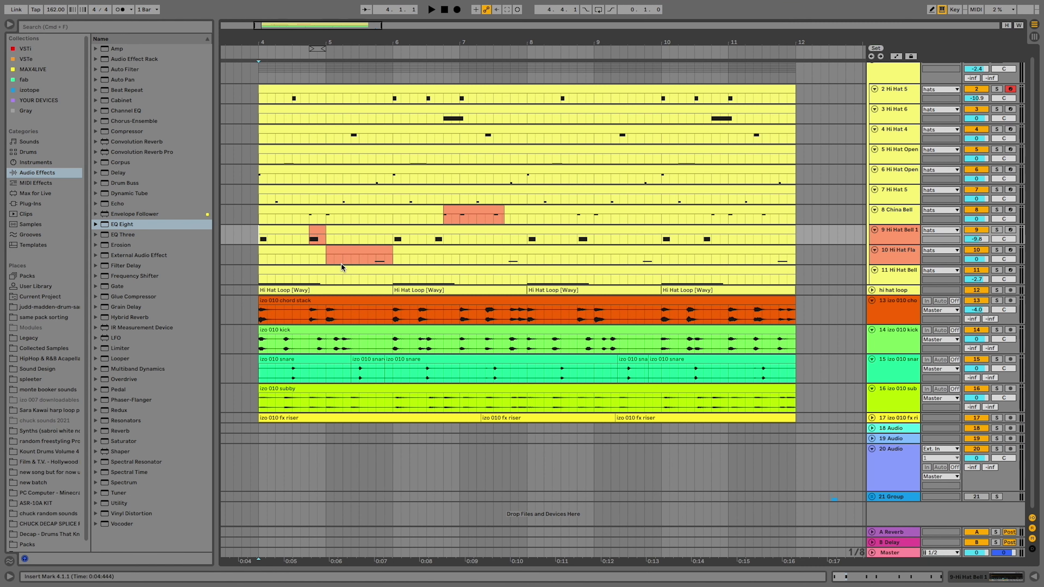
- Loop bars 5–6 on the Hi Hat Flam track and start playback
scroll(337, 261, up, 5)
drag(311, 257, 484, 256)
key(super+l)
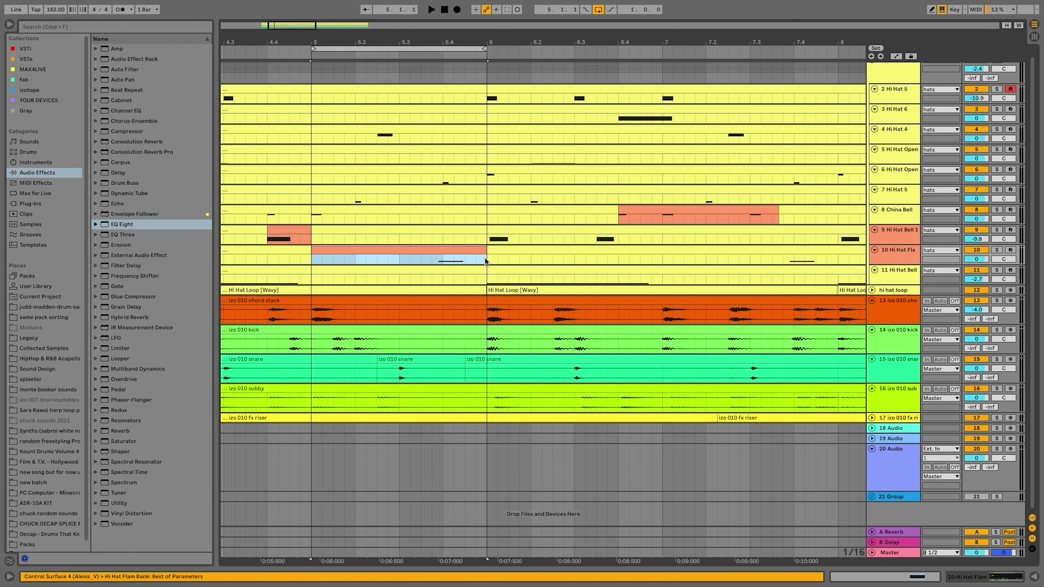
key(space)
scroll(1007, 70, up, 1)
click(996, 67)
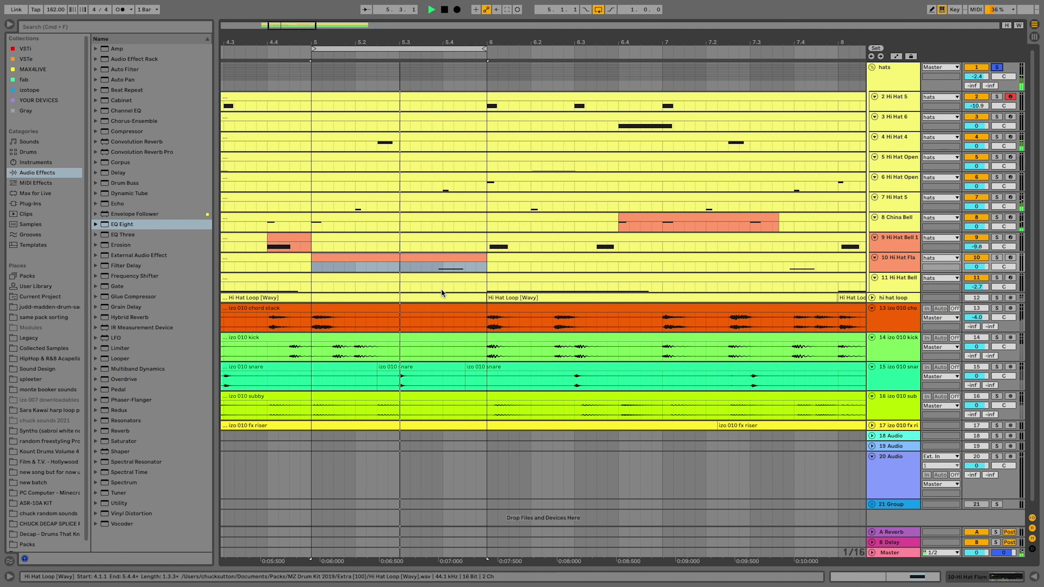
- Nudge the Hi Hat Flam clip's C3 note to just off the grid near 1.3.4
key(super+alt+l)
click(857, 444)
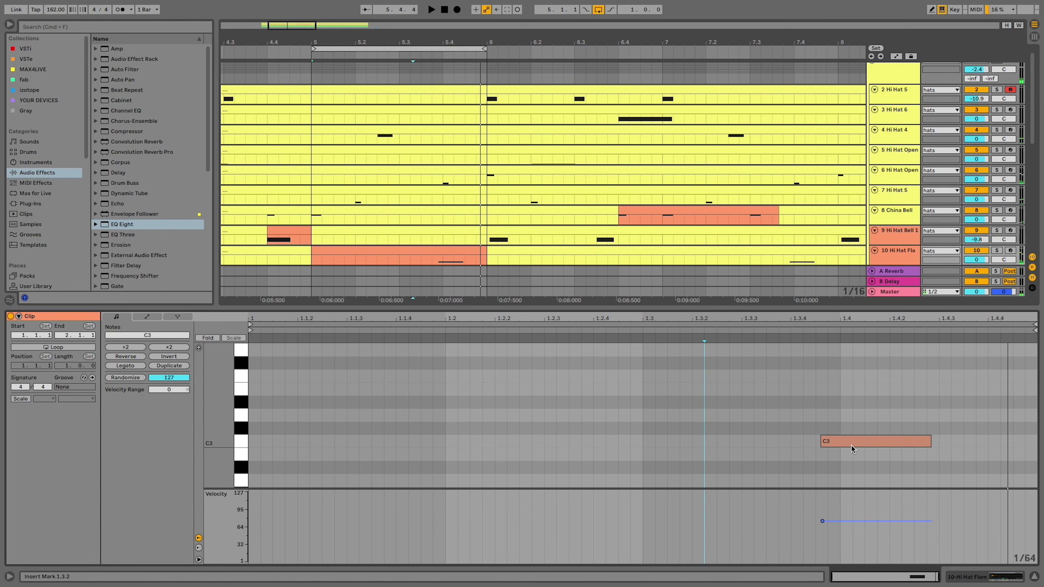
drag(850, 444, 870, 448)
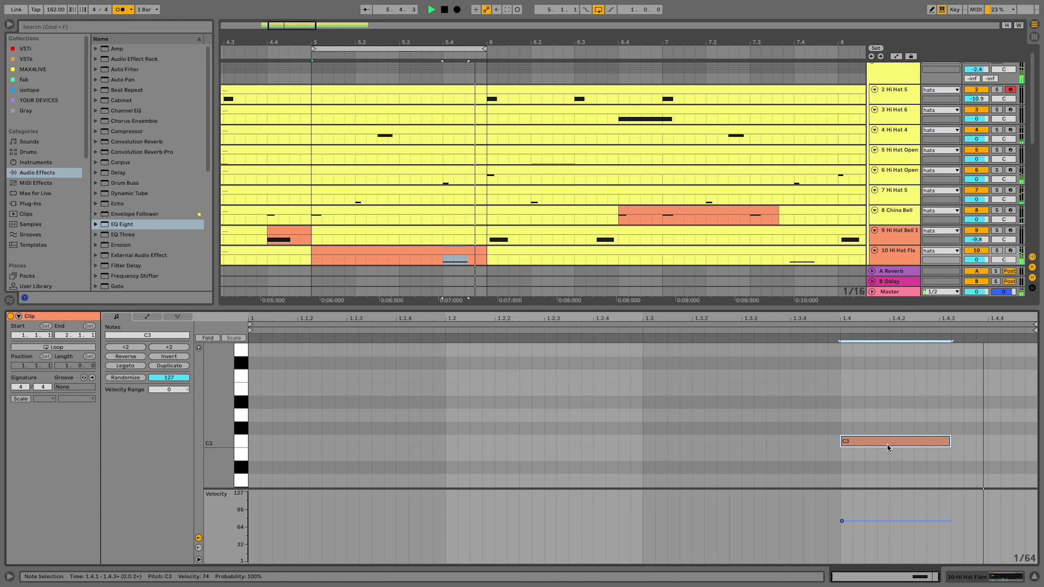
drag(886, 444, 863, 444)
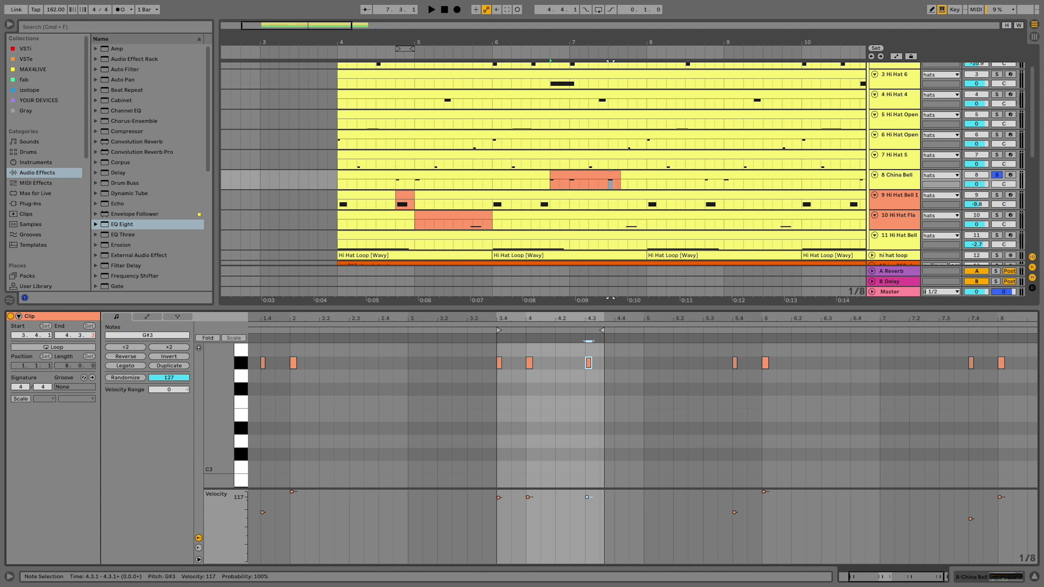
- Play the China Bell clip twice to check its varied velocities, then restart from bar 6
key(space)
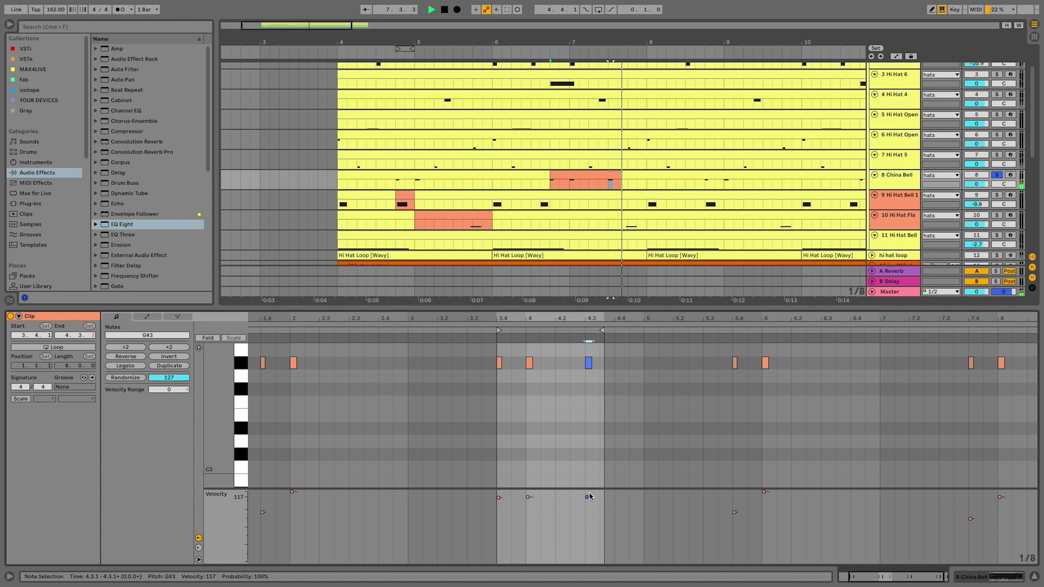
key(space)
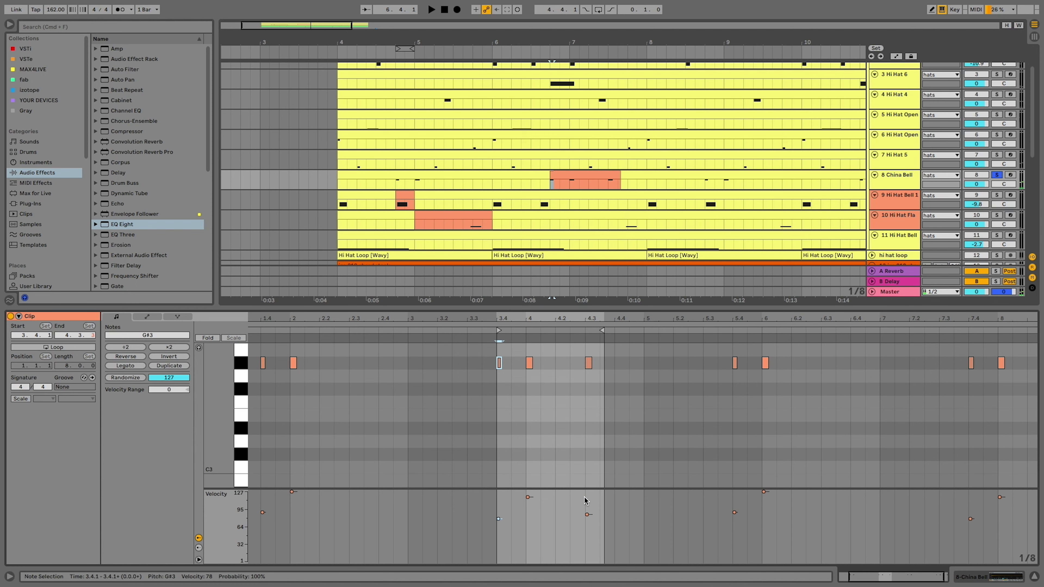
key(space)
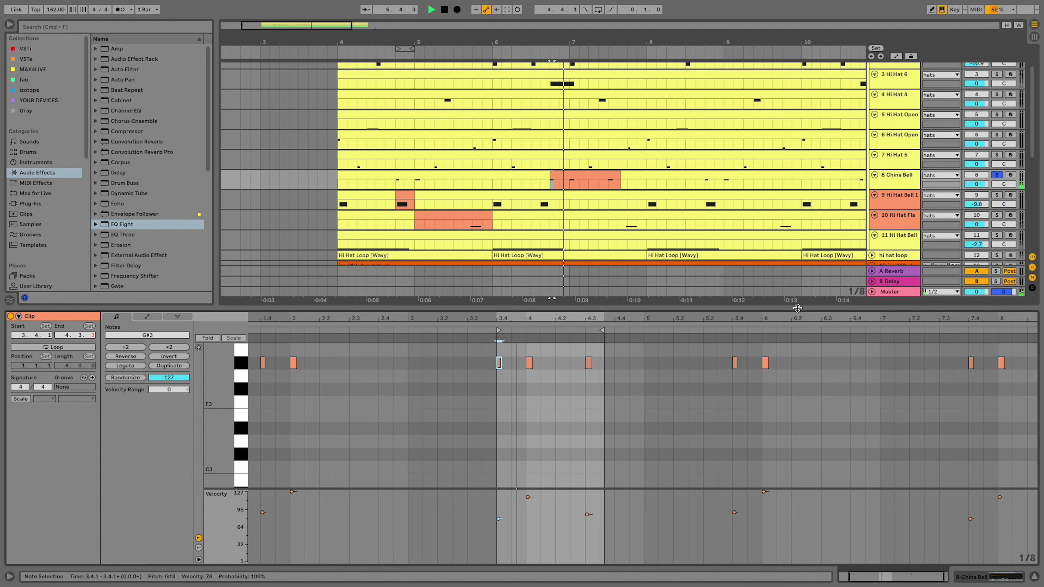
key(space)
click(508, 182)
key(space)
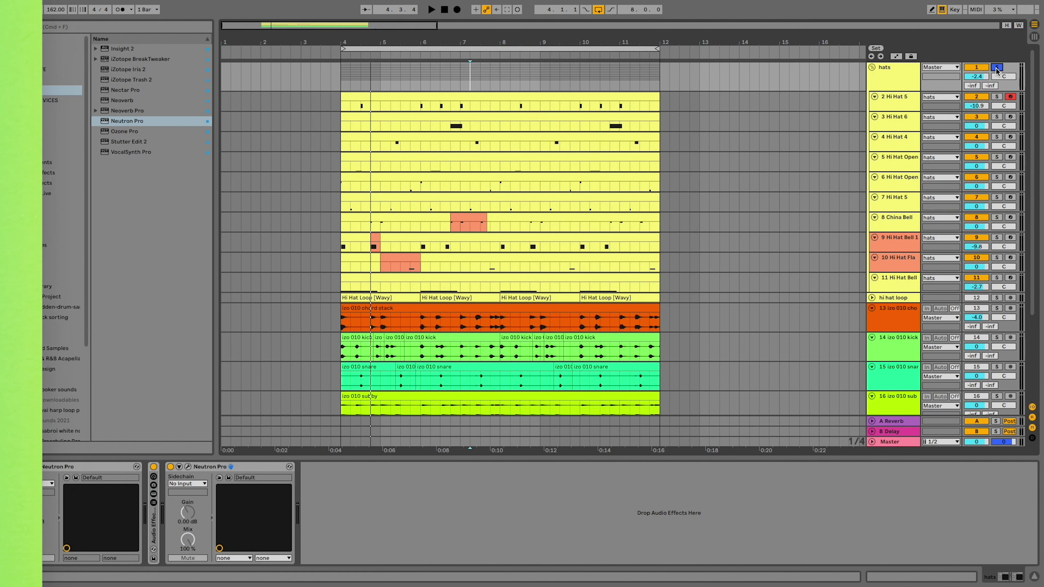
- In Neutron Pro, make EQ band 3 a dynamic, internally sidechained bell near 6555 Hz
click(188, 467)
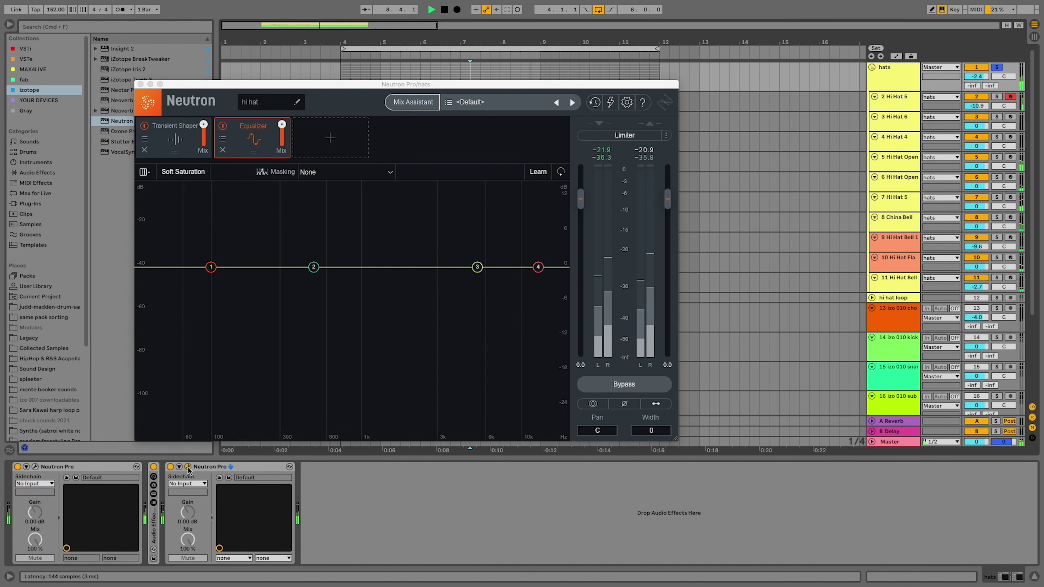
click(477, 268)
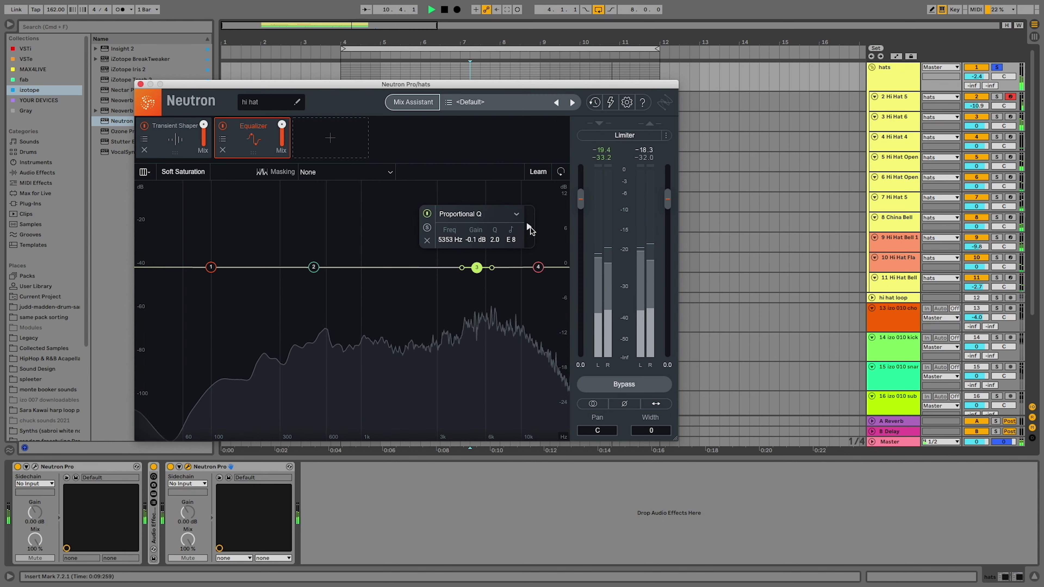
click(530, 228)
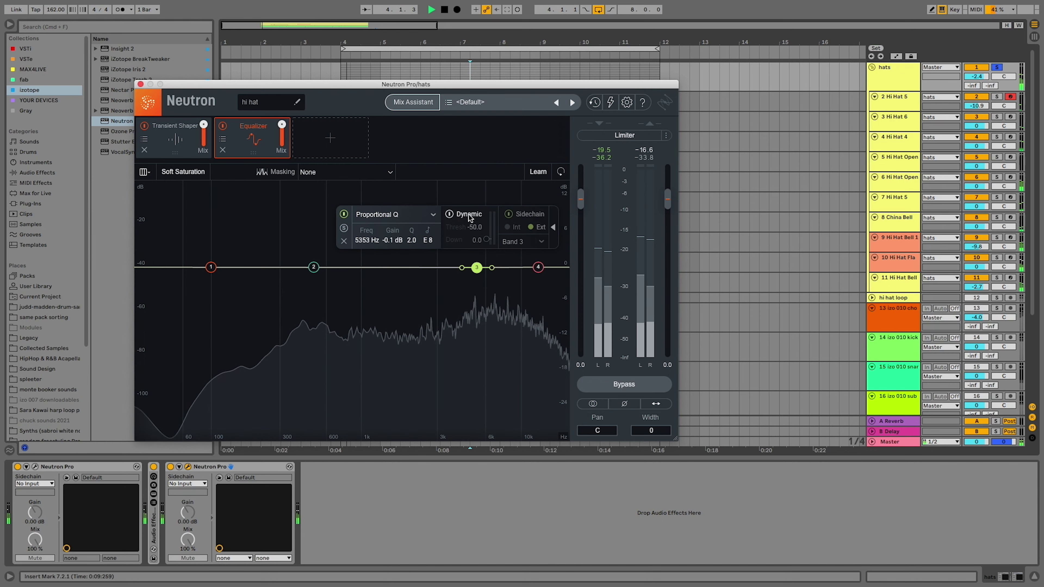
click(450, 215)
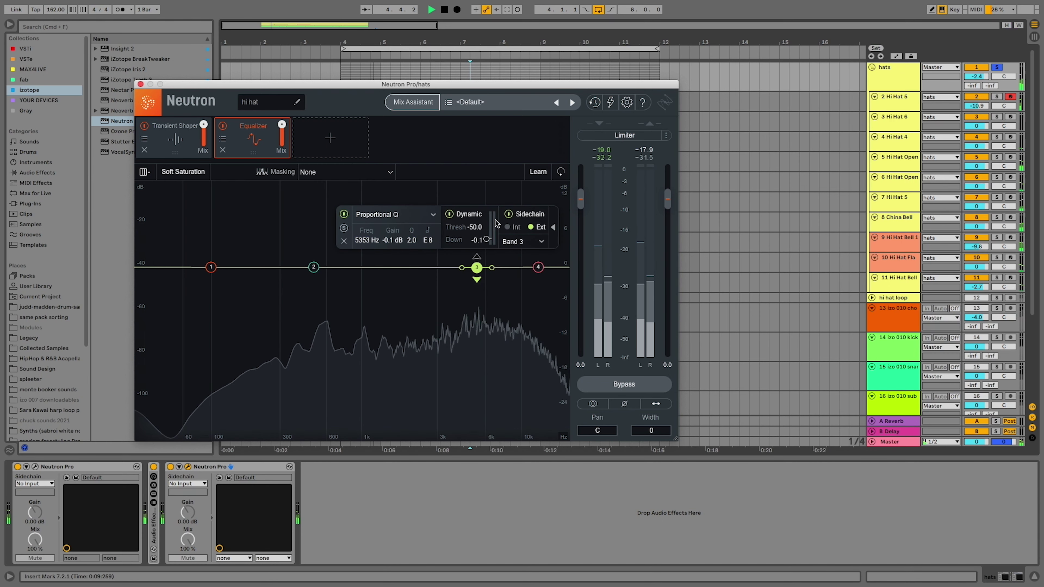
click(509, 227)
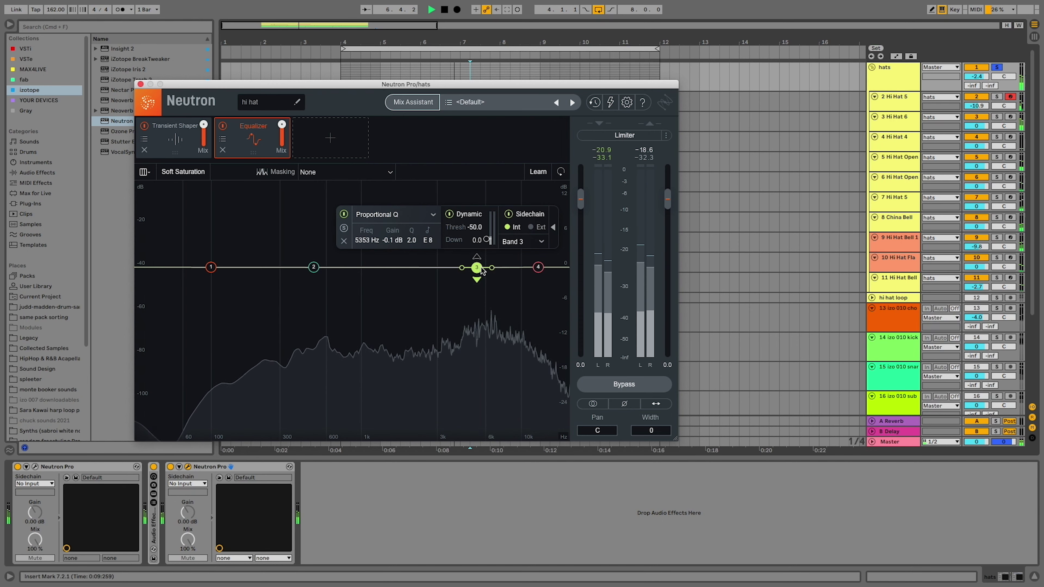
mouse_move(476, 268)
mouse_down()
mouse_move(477, 329)
mouse_move(492, 327)
mouse_move(486, 350)
mouse_move(495, 214)
mouse_move(505, 200)
mouse_move(492, 276)
mouse_up()
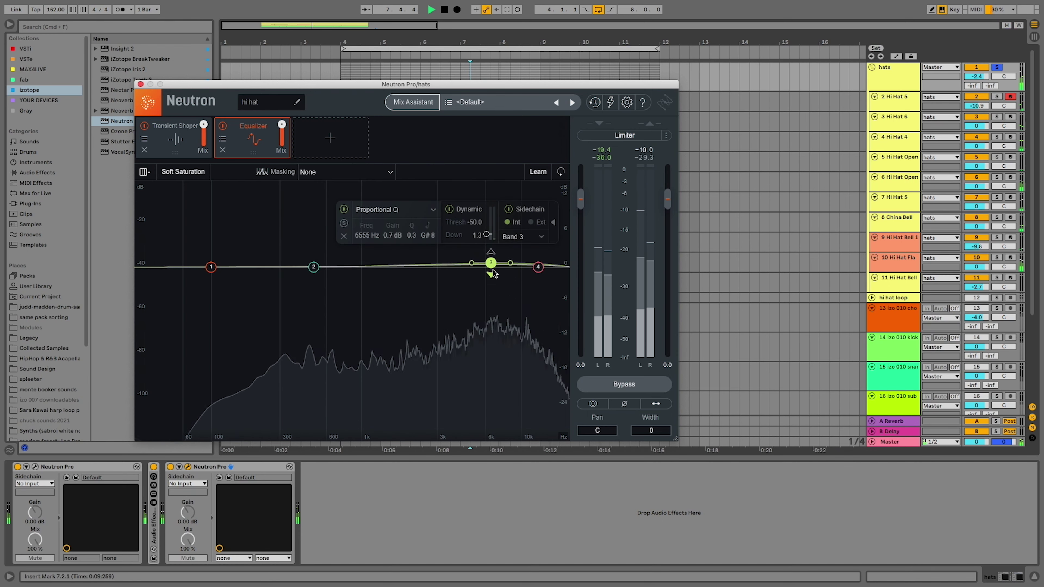
- Set band 3's sidechain to external, fed from the soloed 15-izo 010 snare track
click(535, 224)
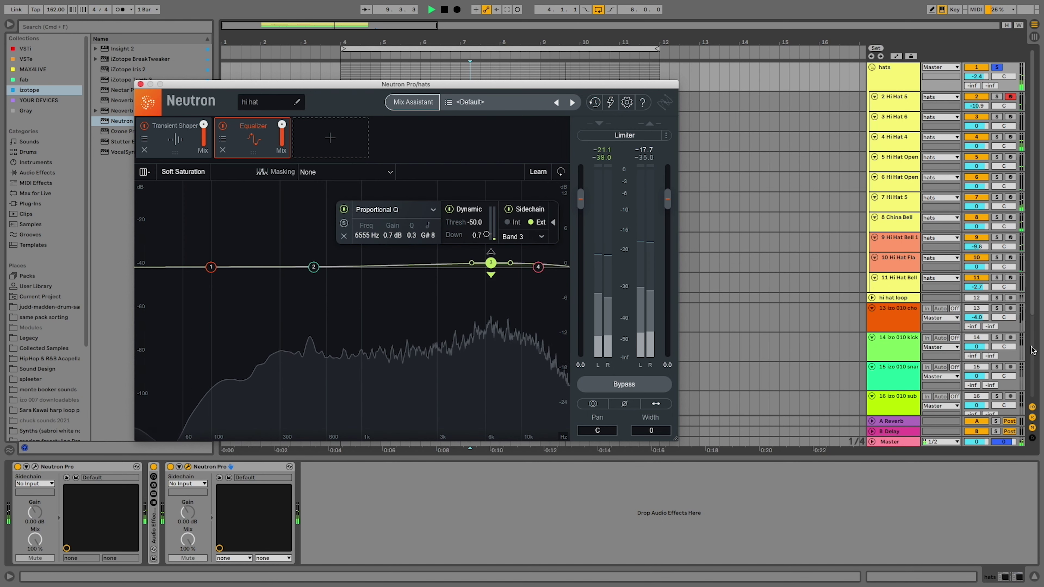
click(997, 366)
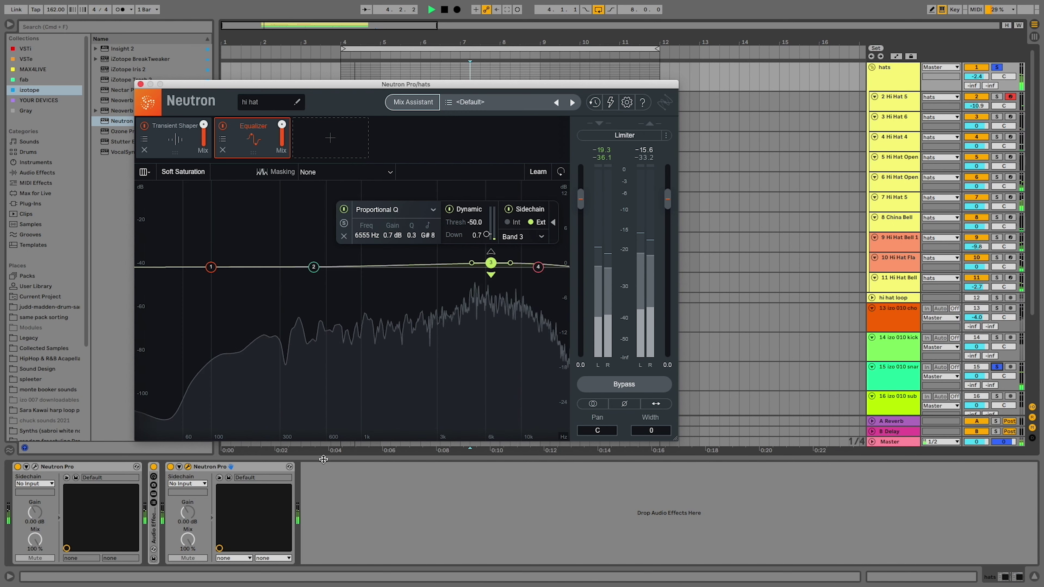
click(195, 486)
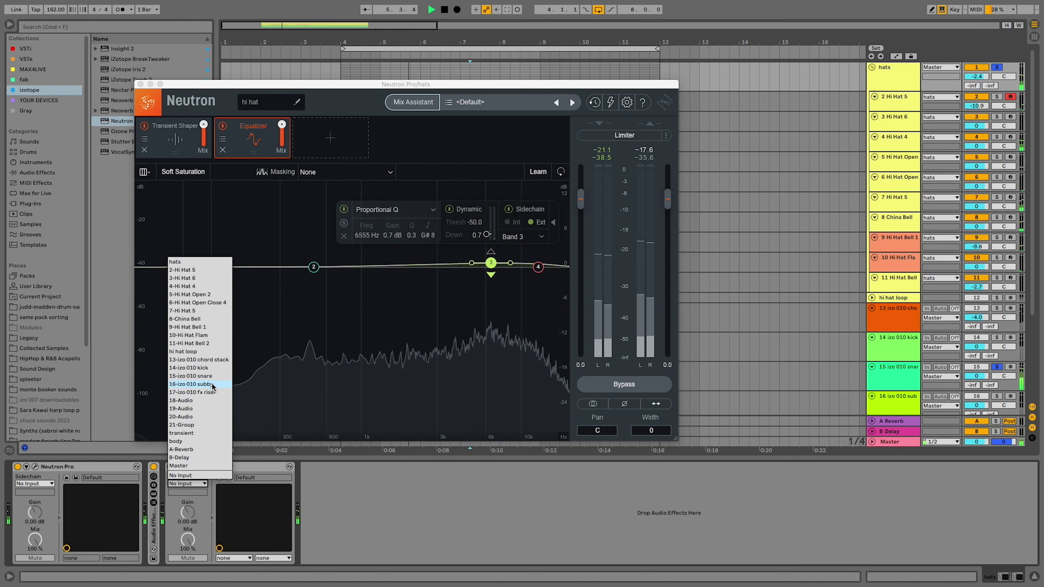
click(190, 376)
- Set band 3's threshold to -80, move it near 8.4 kHz, and A/B the Equalizer
drag(490, 263, 492, 207)
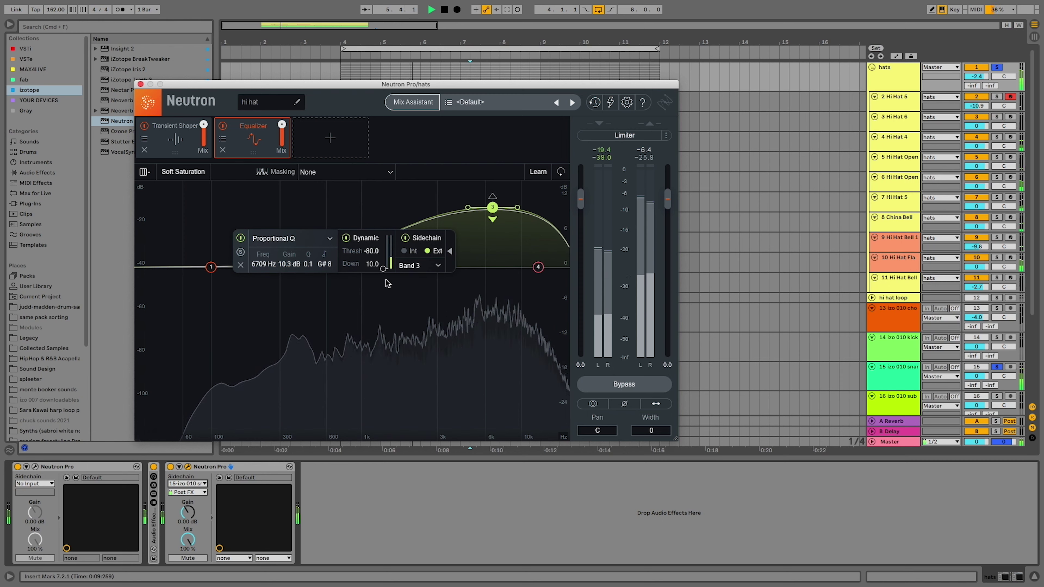
drag(383, 263, 384, 282)
drag(492, 207, 508, 233)
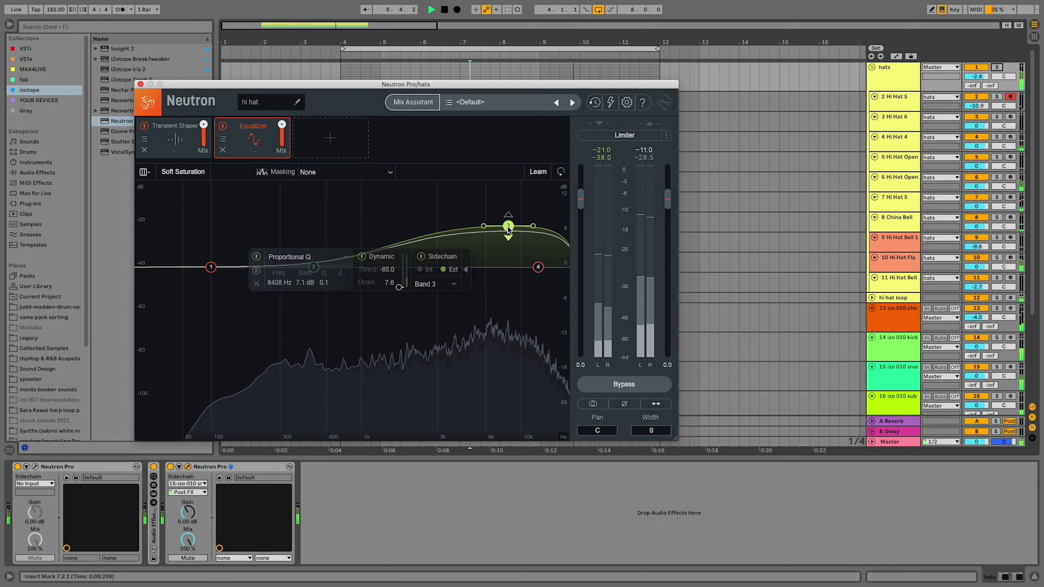
click(222, 126)
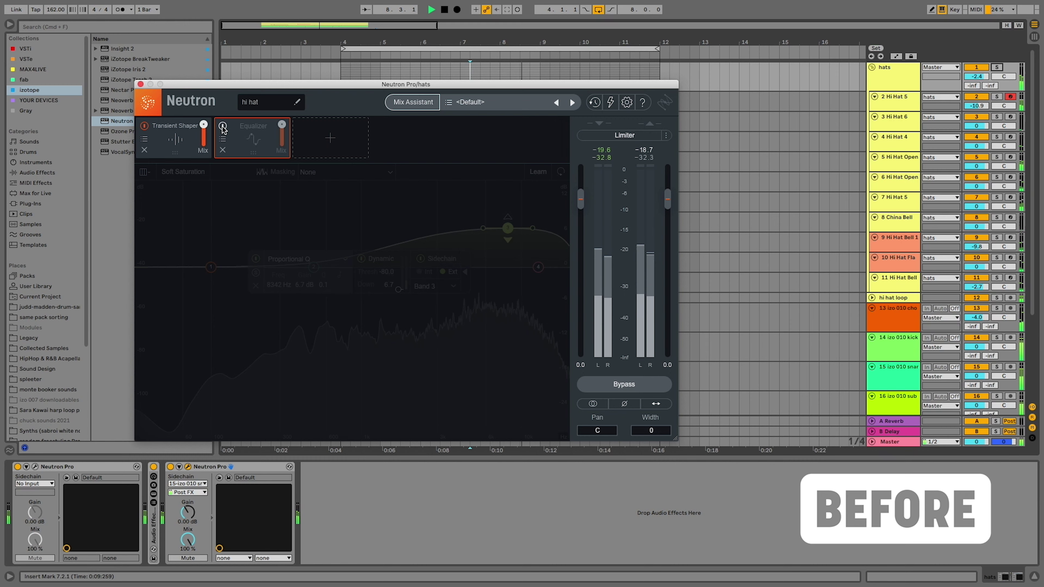
click(222, 125)
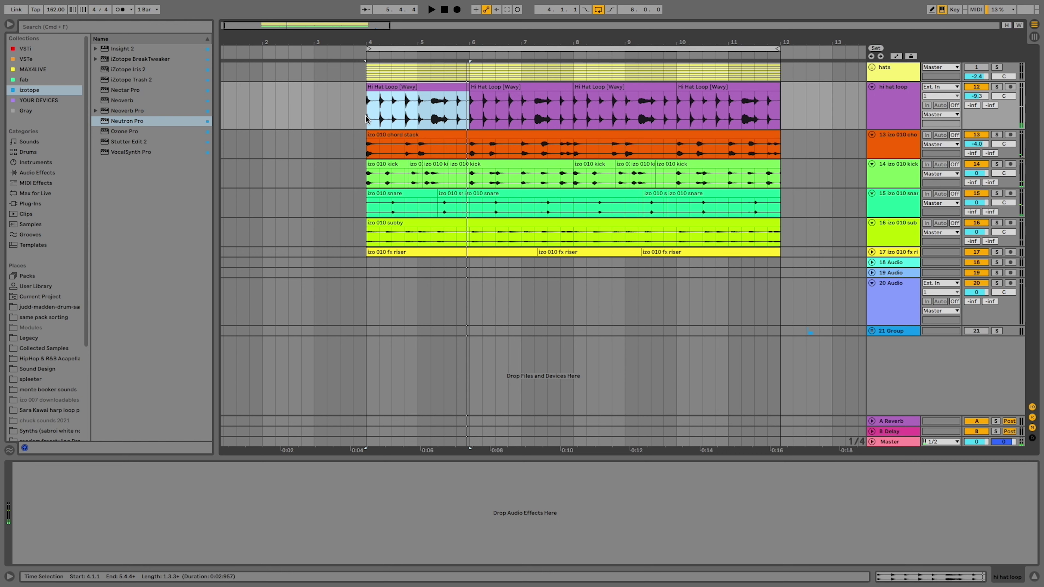
- Play the arrangement while toggling Solo on the hi hat loop track, ending soloed
key(space)
click(996, 87)
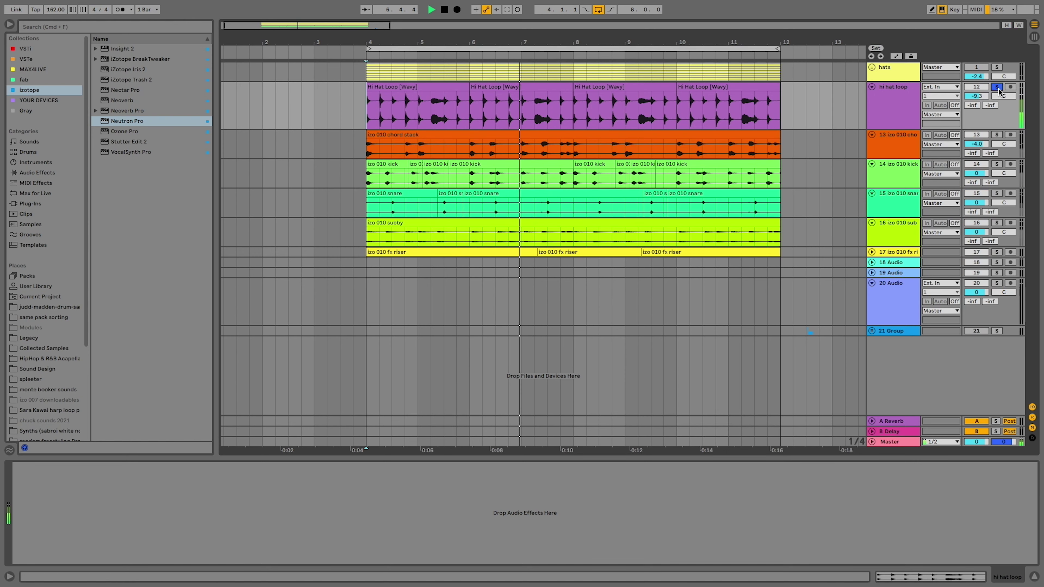
click(997, 88)
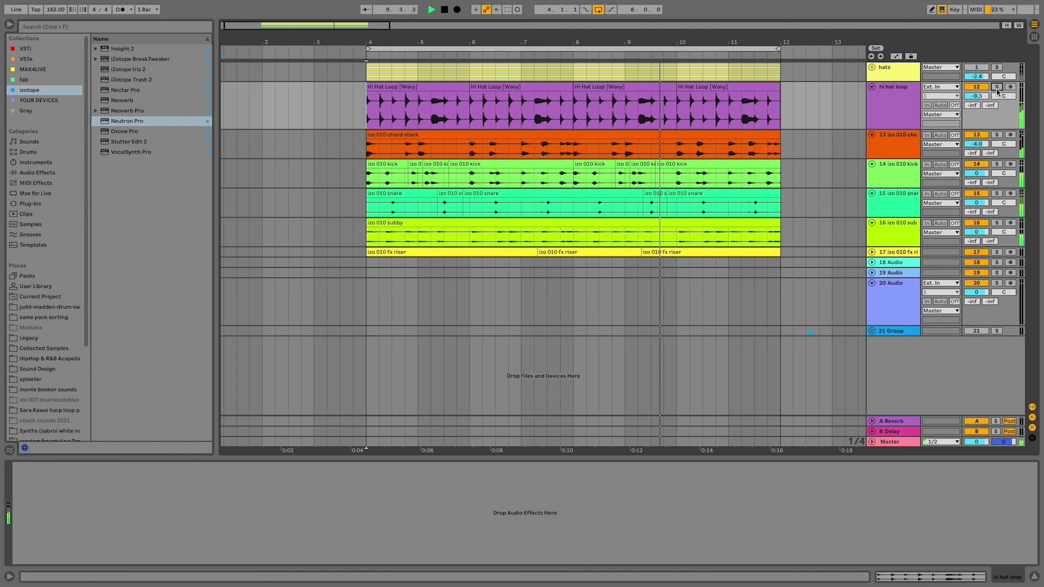
click(996, 87)
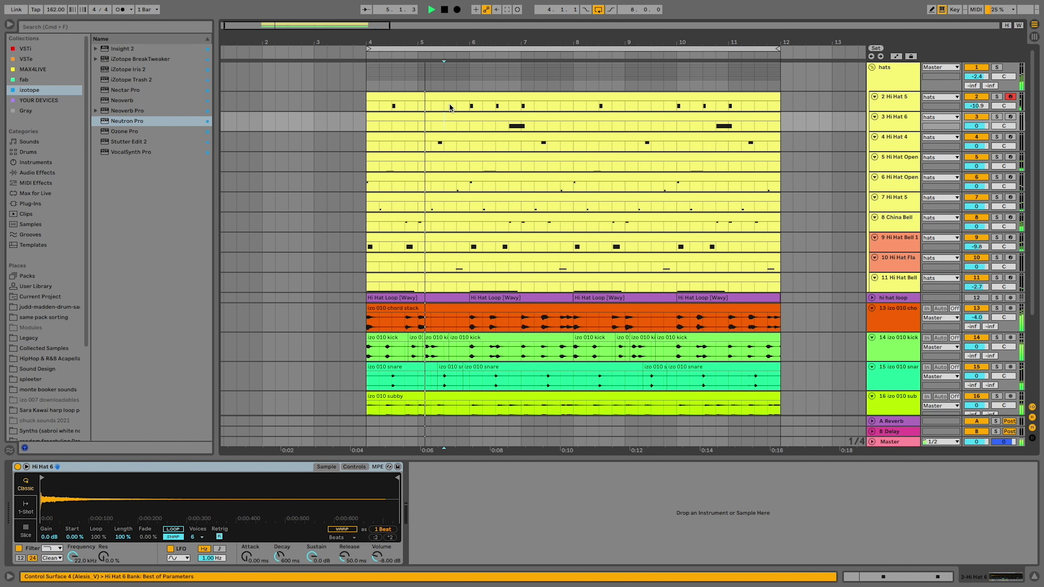
- Step through the Hi Hat Open and Bell tracks to Hi Hat 5, then start playback
key(Down)
key(Down)
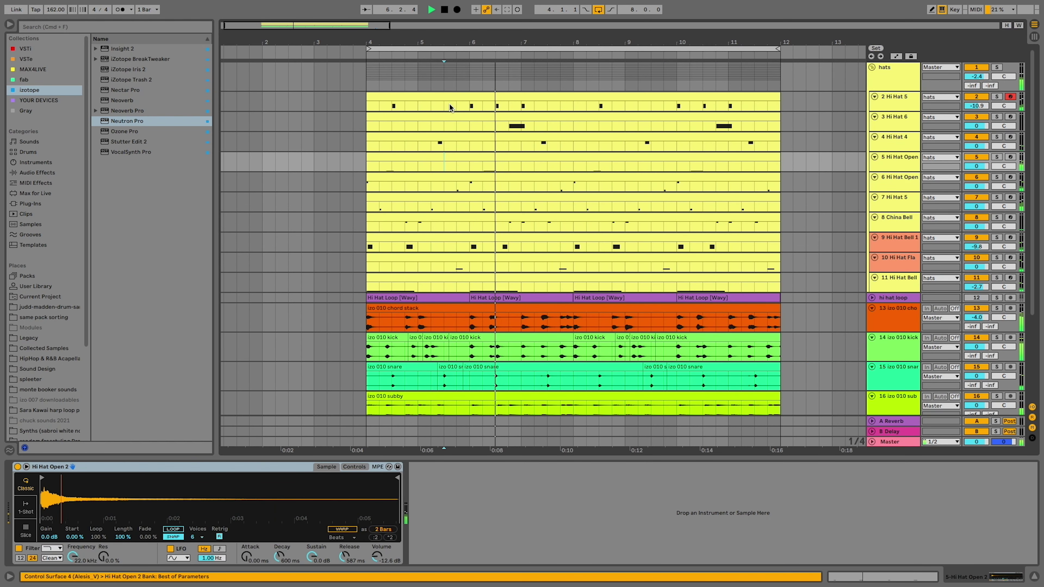
key(Down)
key(Down)
key(Down)
key(Down)
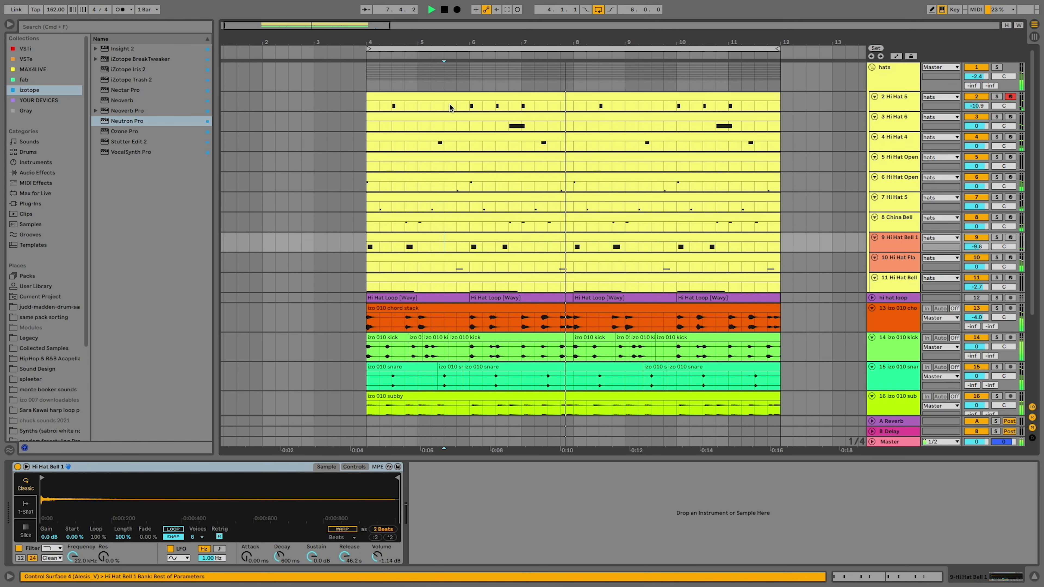
key(Down)
key(Down)
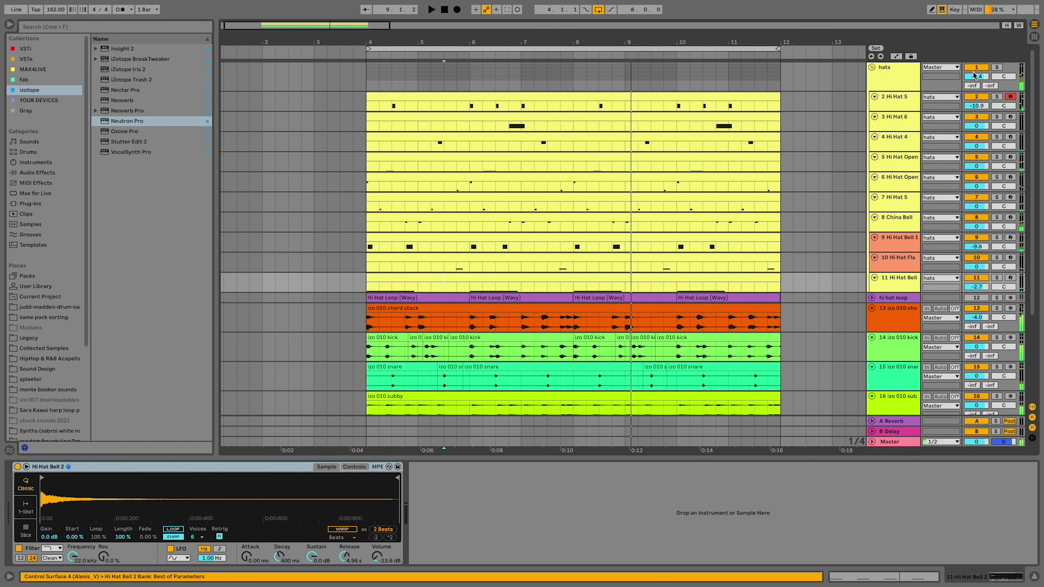
click(993, 101)
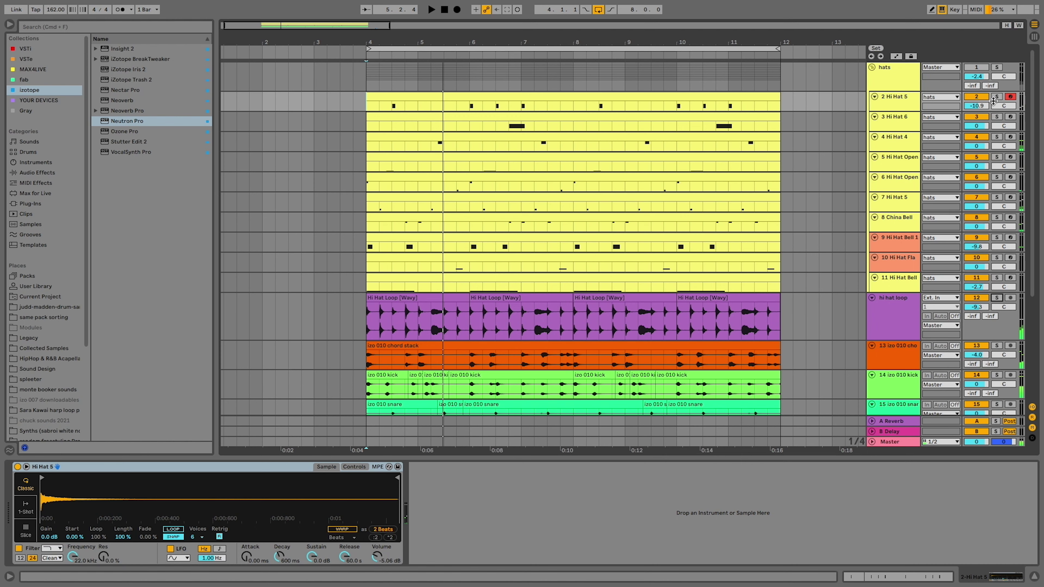
key(space)
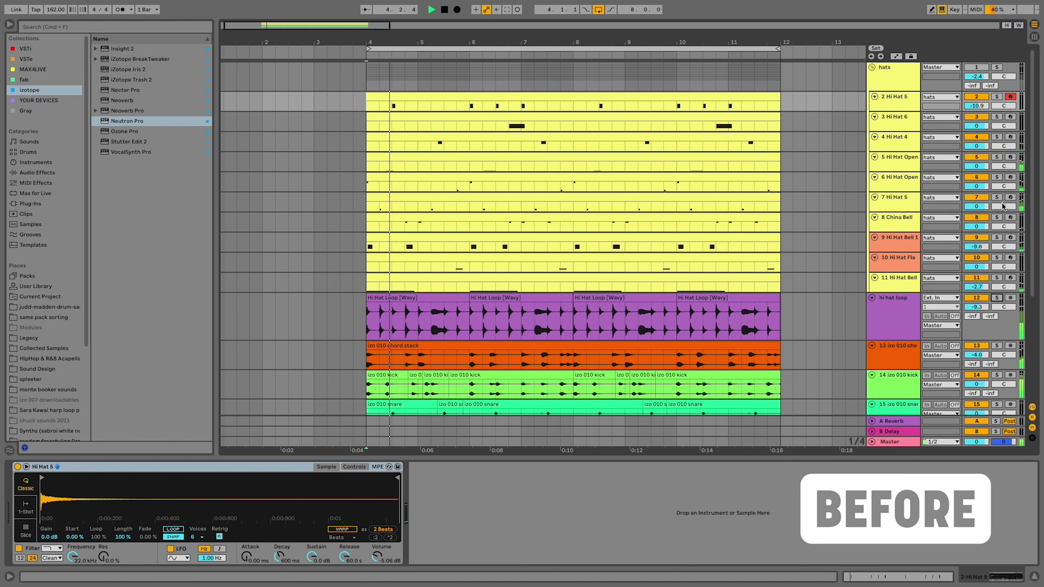
- A/B the hi hat loop track and hats group by muting each, leaving hi hat loop muted
click(982, 298)
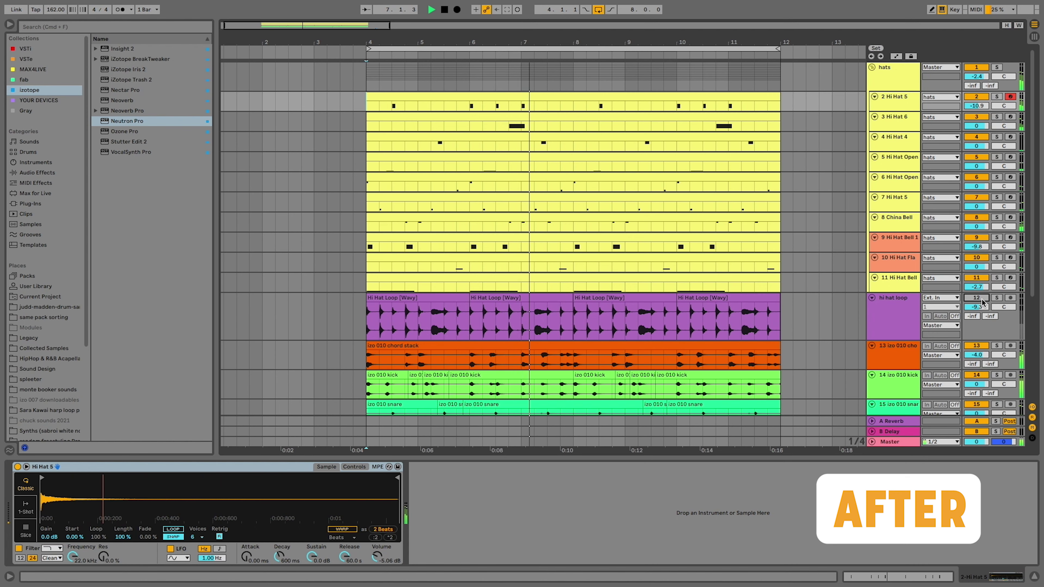
click(980, 298)
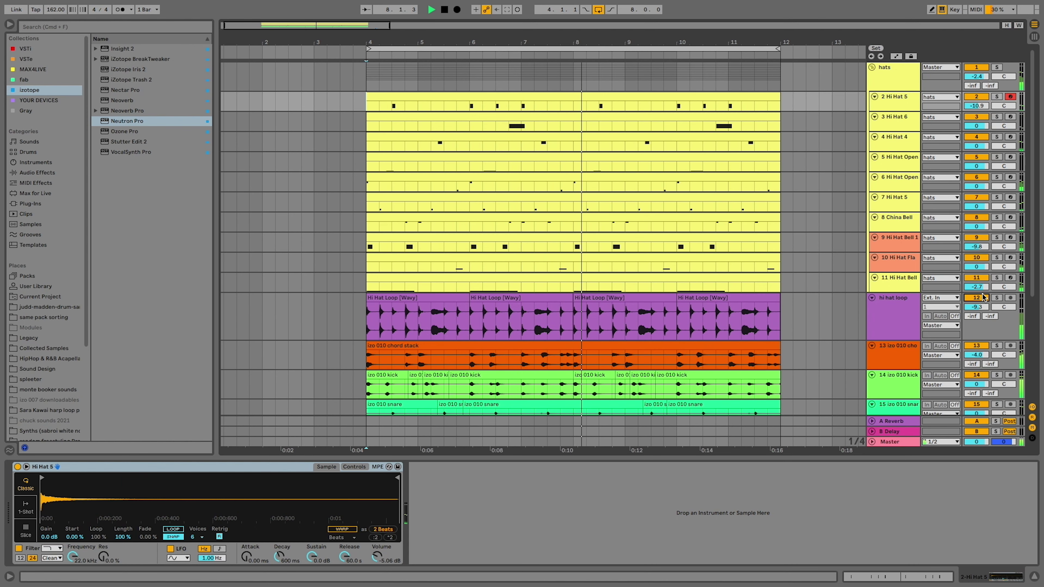
click(978, 69)
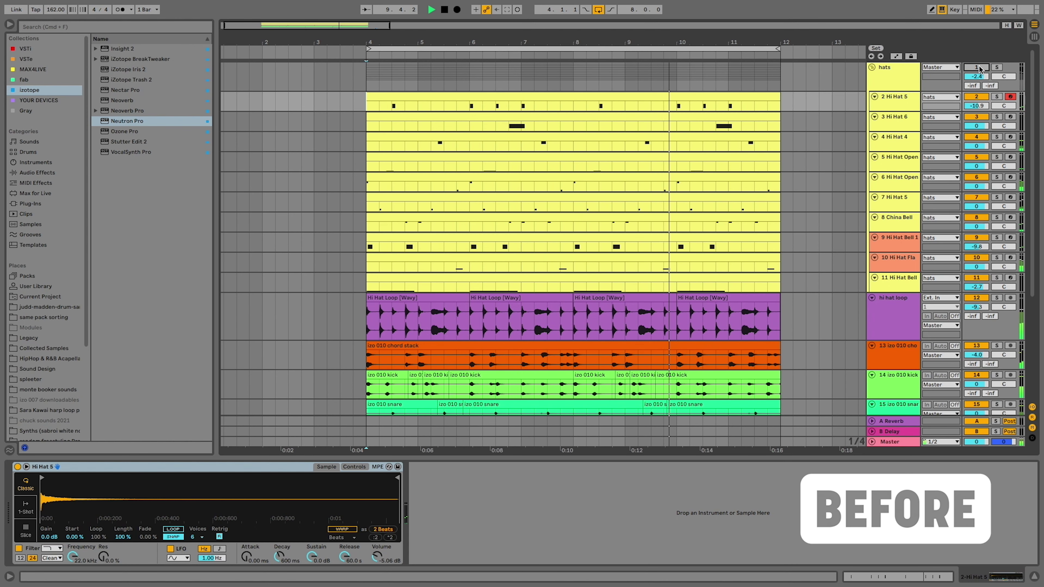
click(979, 69)
click(976, 298)
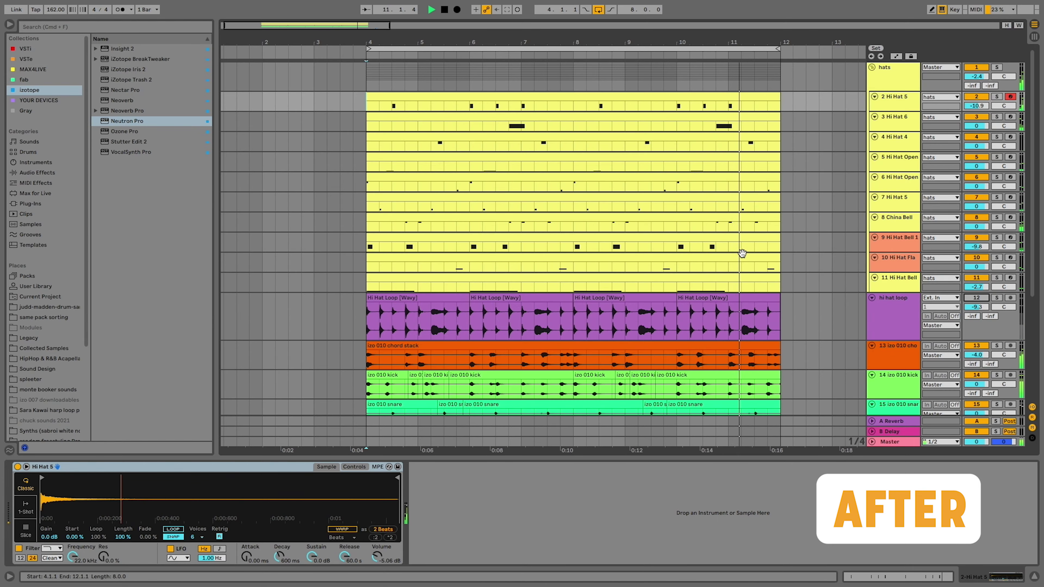